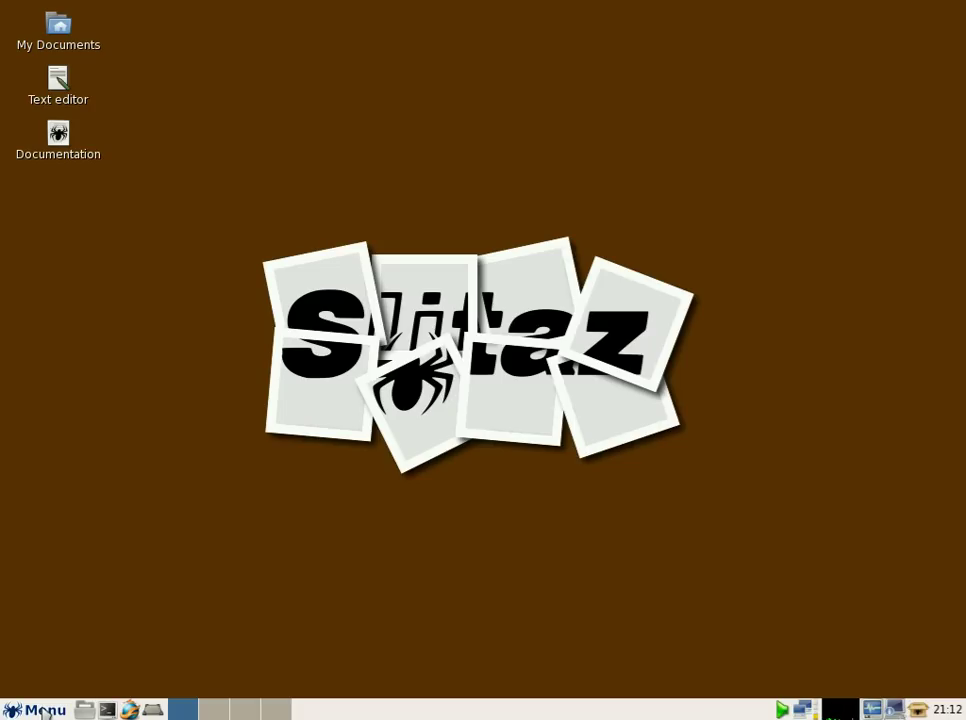
Browse the applications menu categories, then dismiss it without launching anything.
left_click(44, 711)
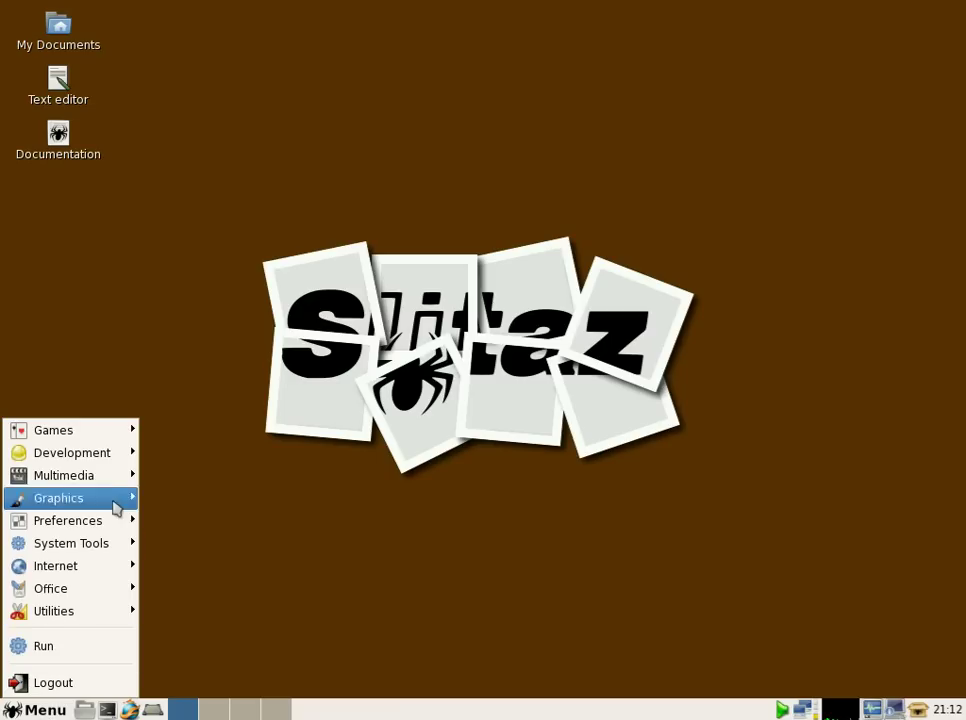
mouse_move(122, 436)
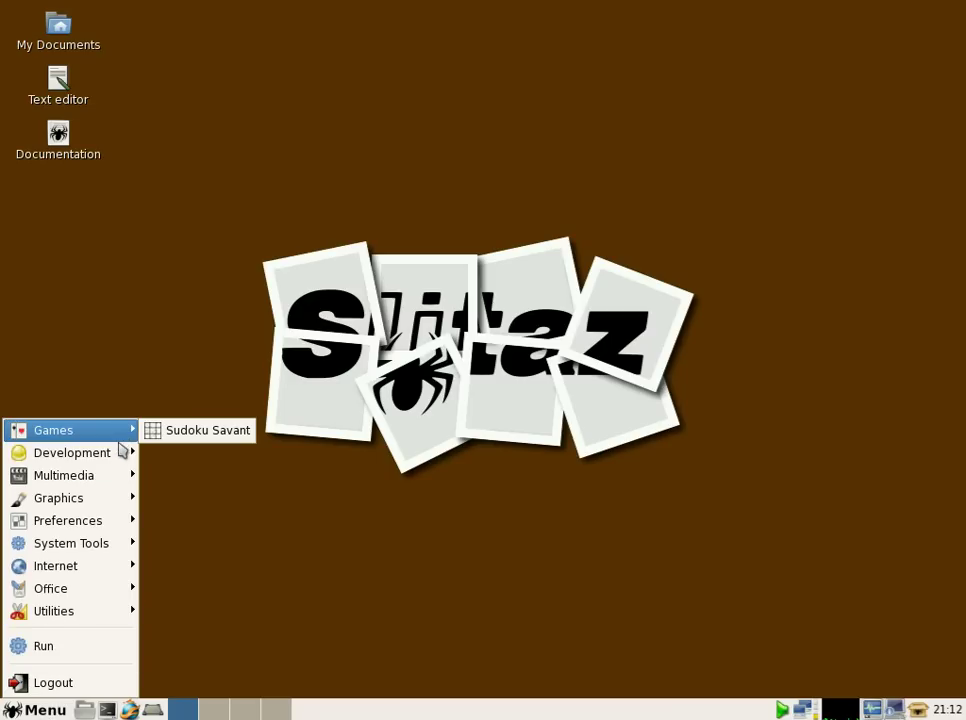
mouse_move(117, 461)
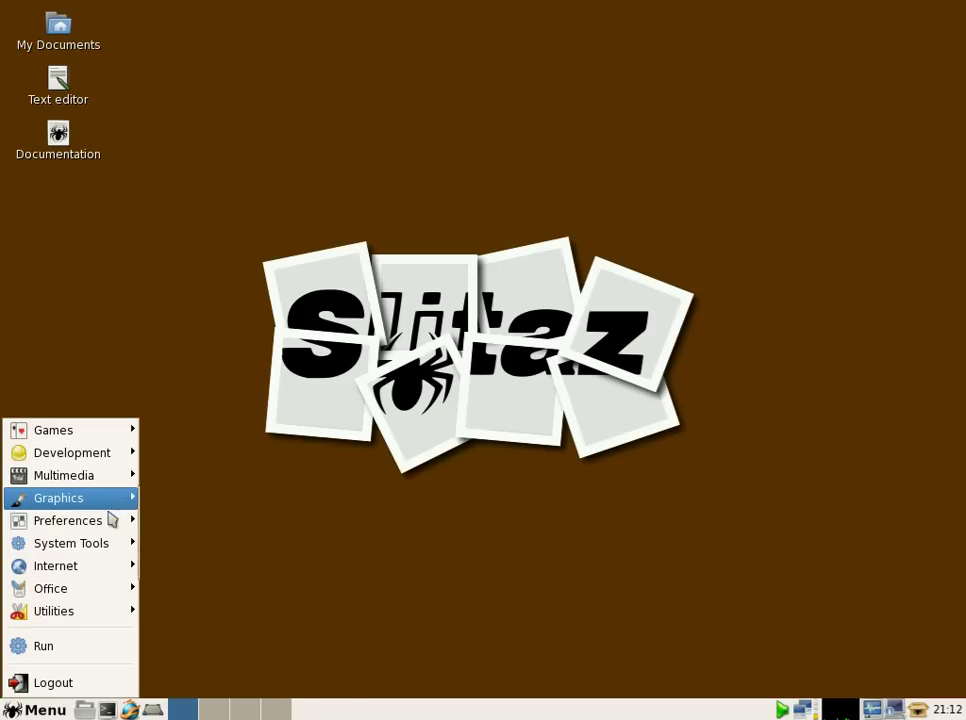
mouse_move(106, 536)
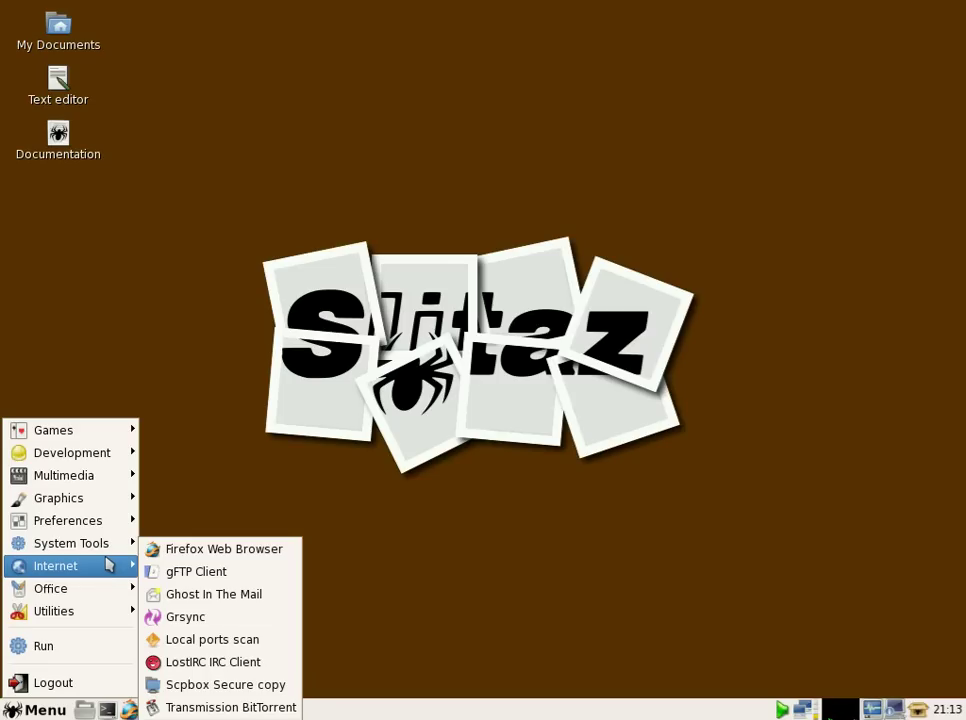
mouse_move(103, 588)
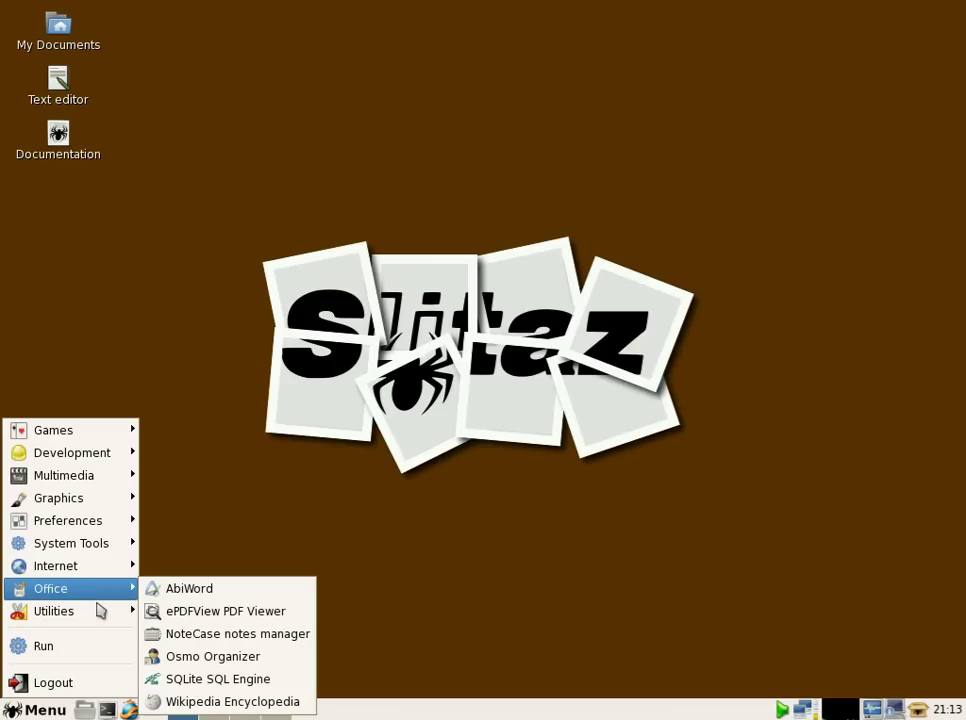
mouse_move(100, 616)
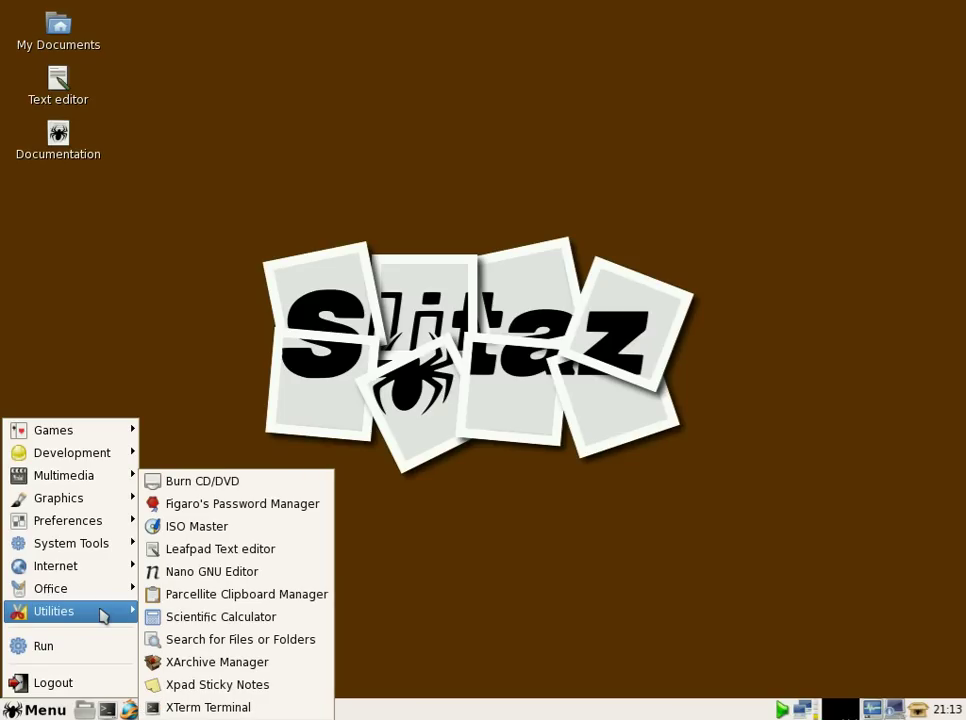
left_click(475, 411)
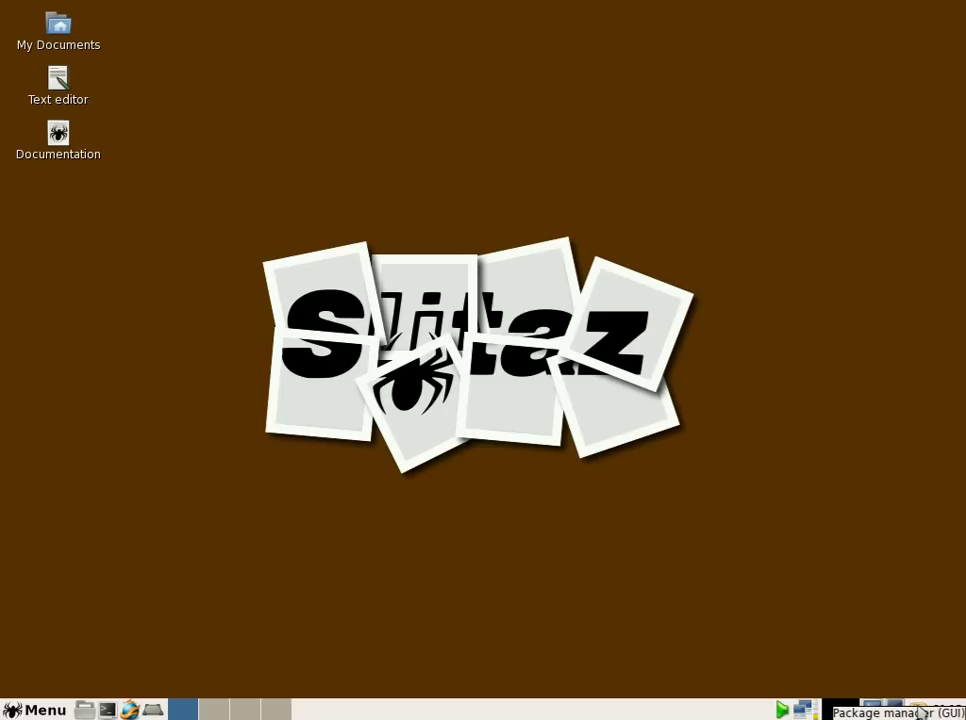
Start the SliTaz Packages Manager from the tray, confirming root access in the Subox dialog.
left_click(782, 709)
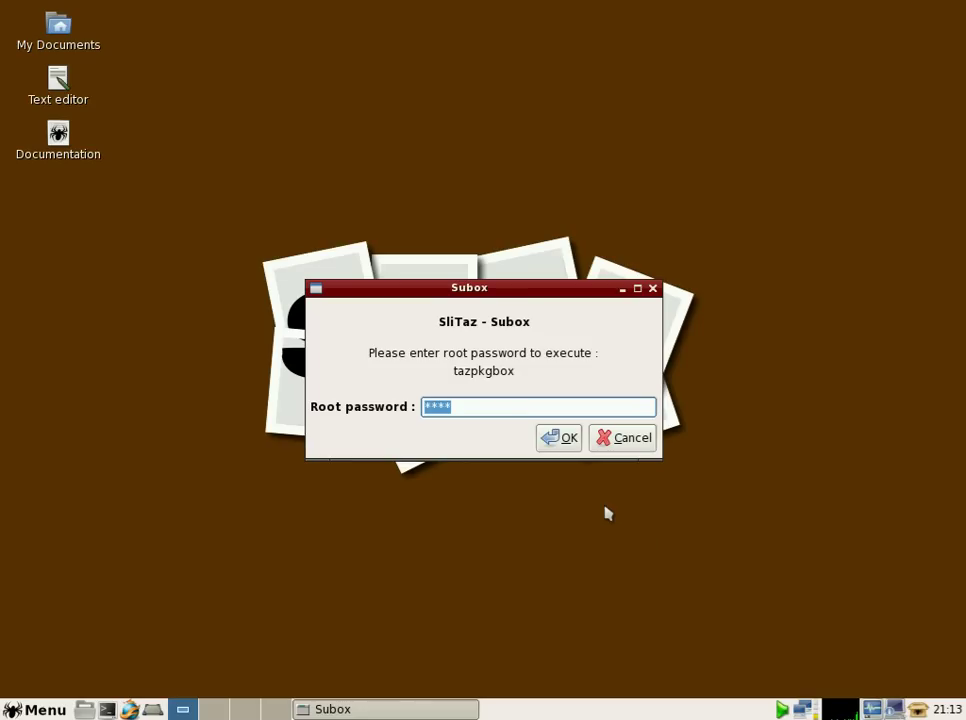
left_click(556, 445)
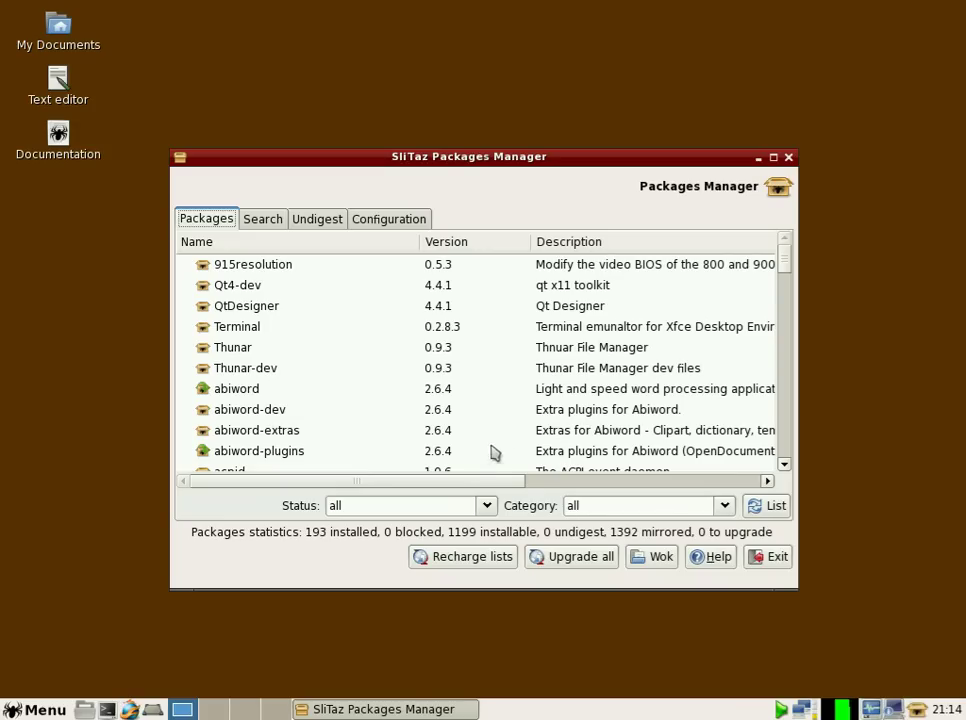
Reload the package lists and scroll down the Packages list to the gnumeric entry.
left_click(471, 563)
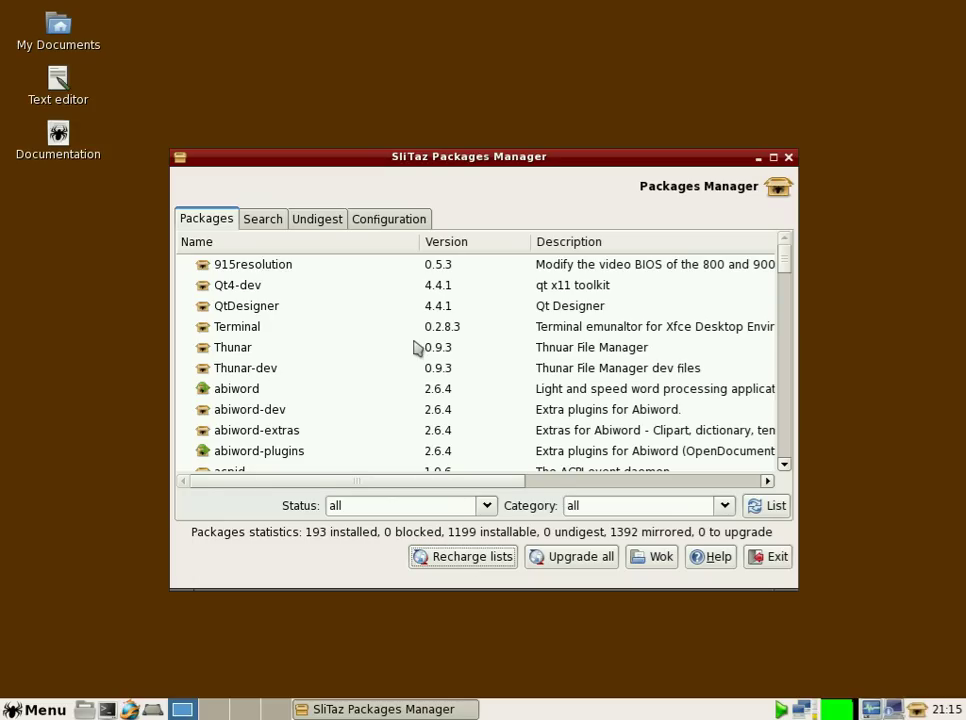
scroll(405, 336, "down", 13)
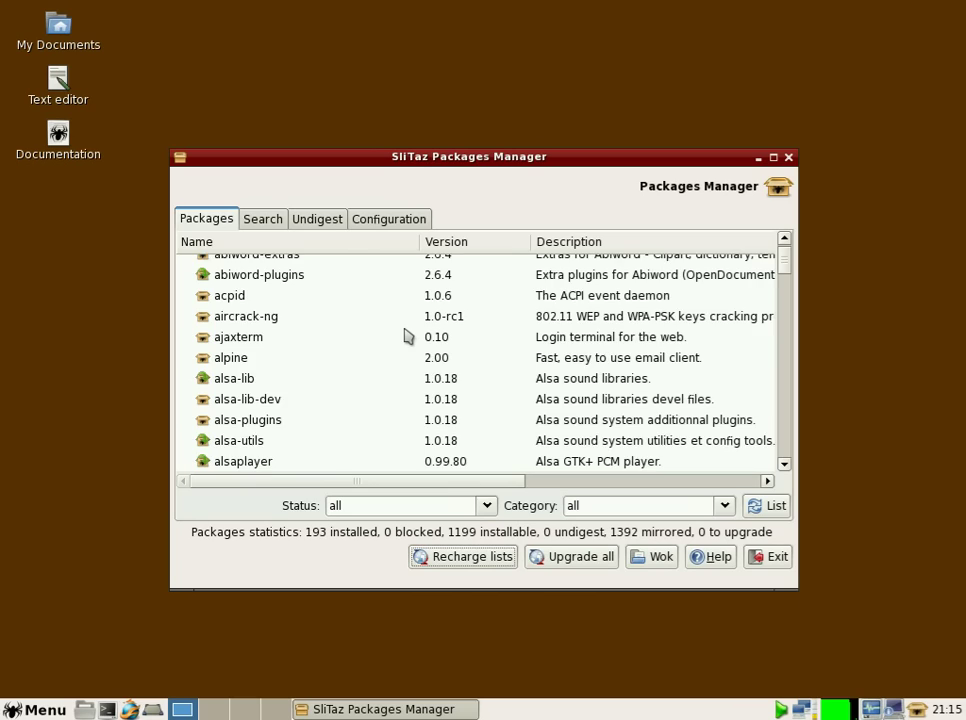
scroll(405, 336, "down", 8)
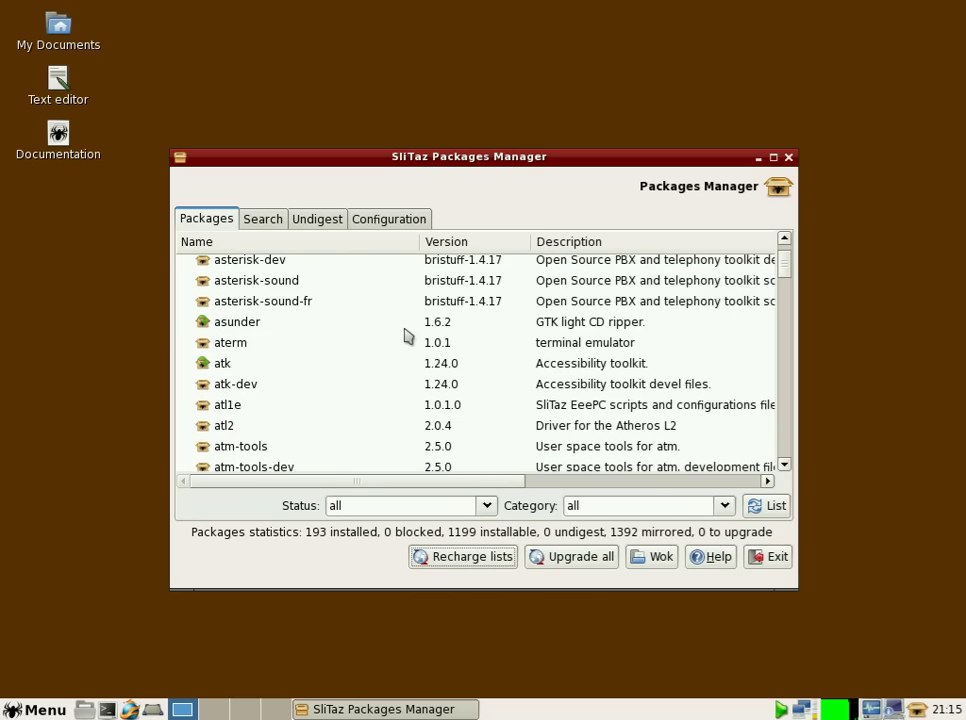
scroll(405, 336, "down", 15)
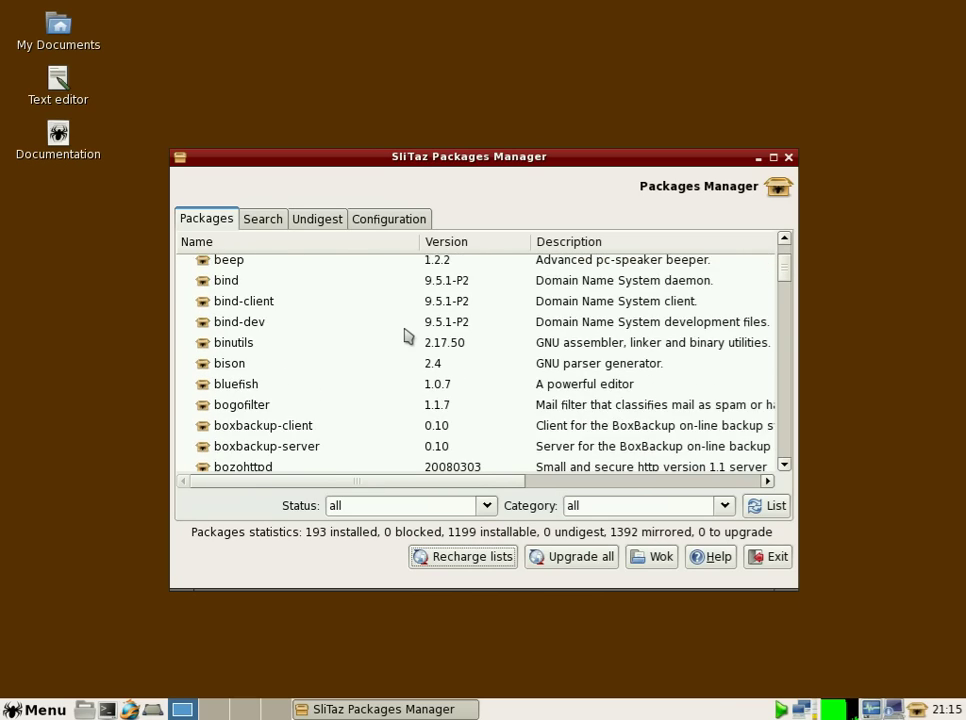
scroll(407, 336, "down", 10)
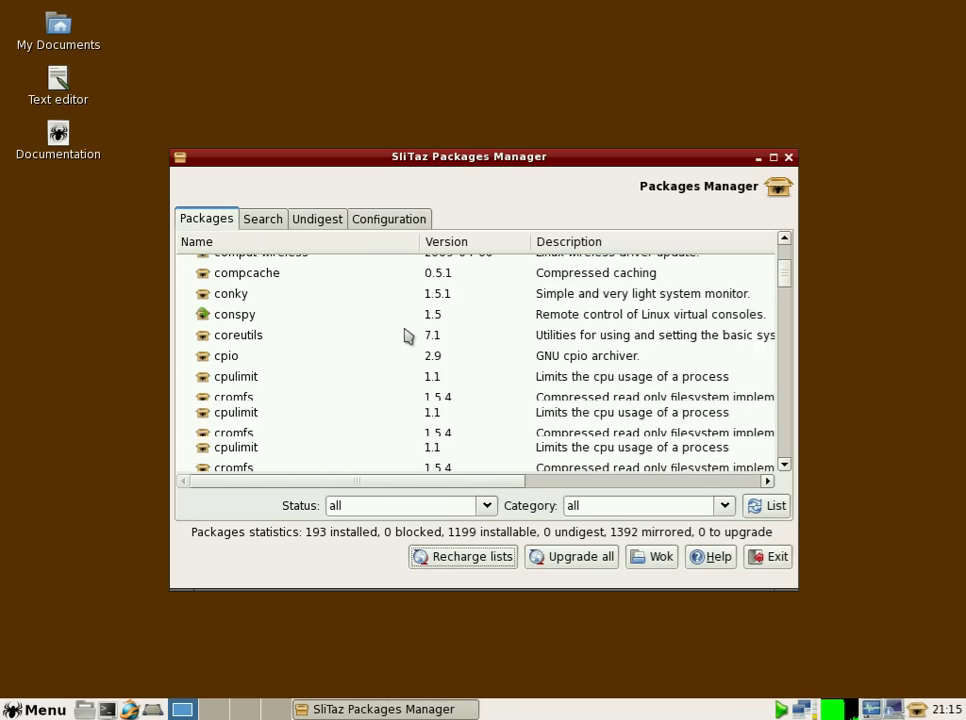
scroll(407, 336, "down", 12)
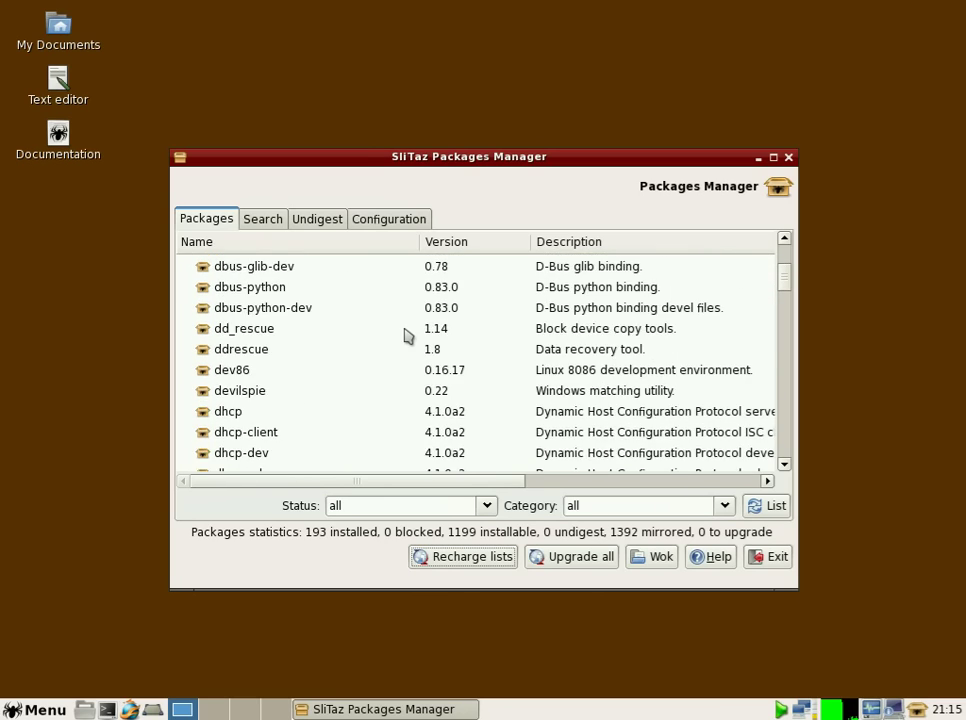
scroll(407, 336, "down", 11)
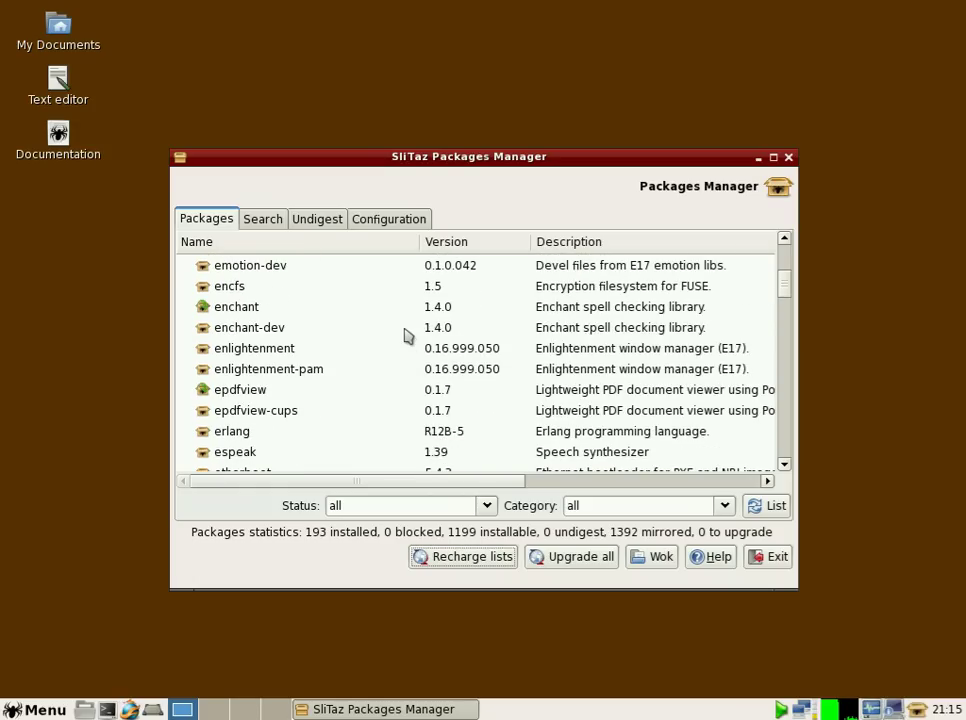
scroll(407, 336, "down", 8)
scroll(407, 337, "down", 10)
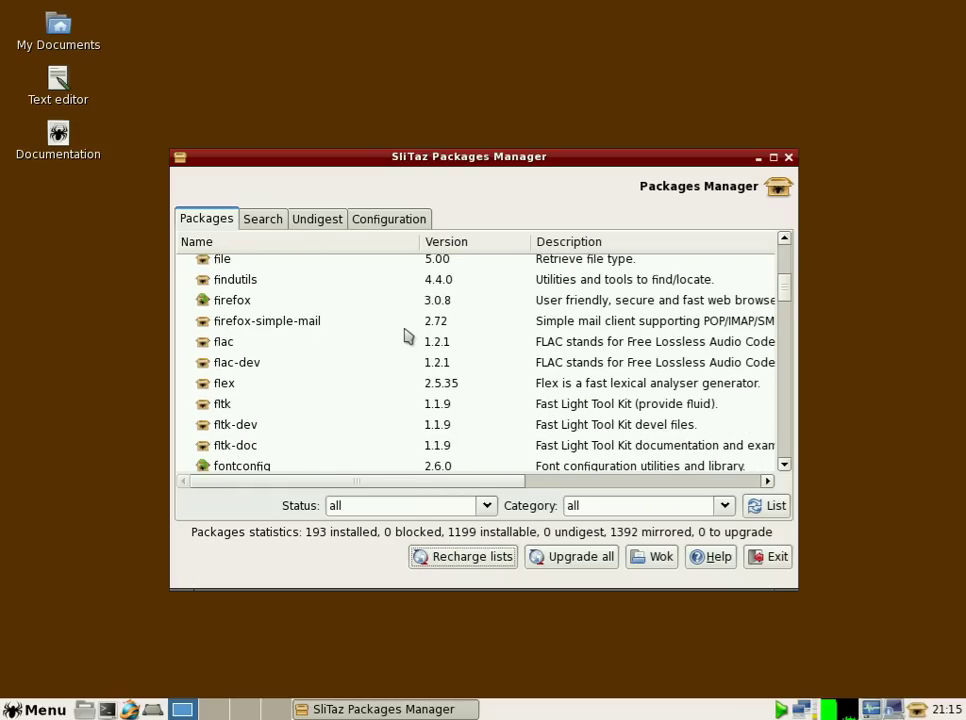
scroll(407, 337, "down", 9)
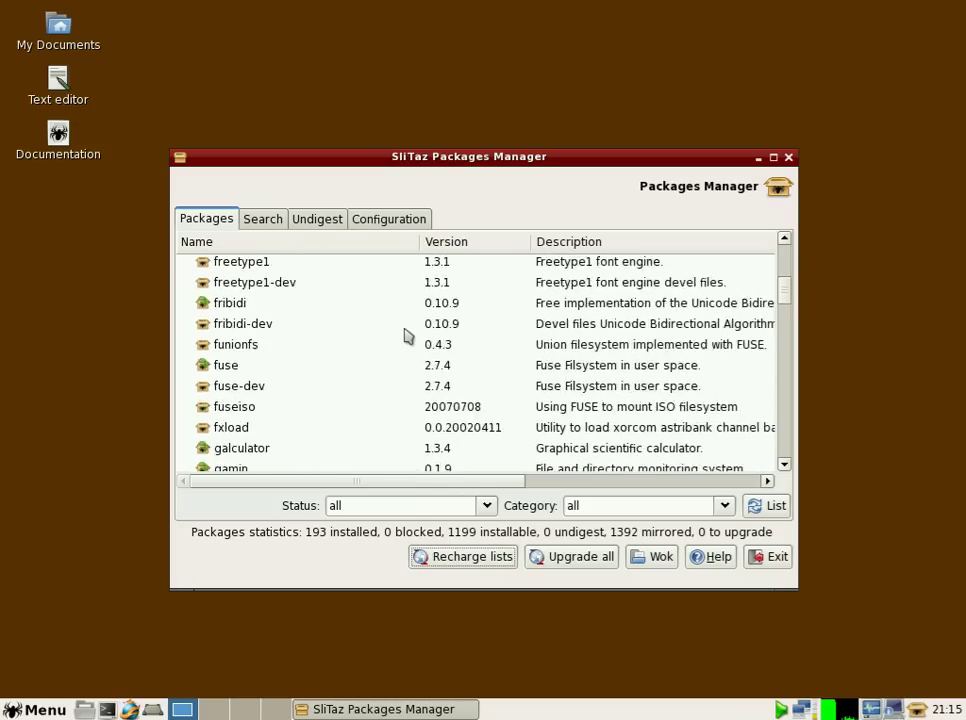
scroll(407, 337, "down", 9)
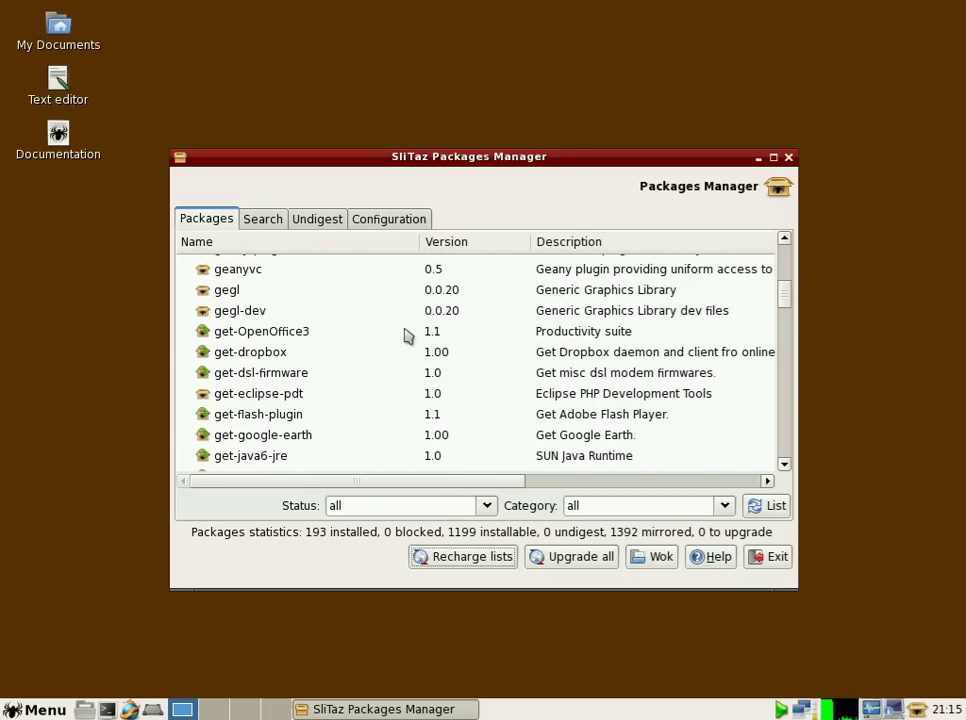
scroll(407, 337, "down", 7)
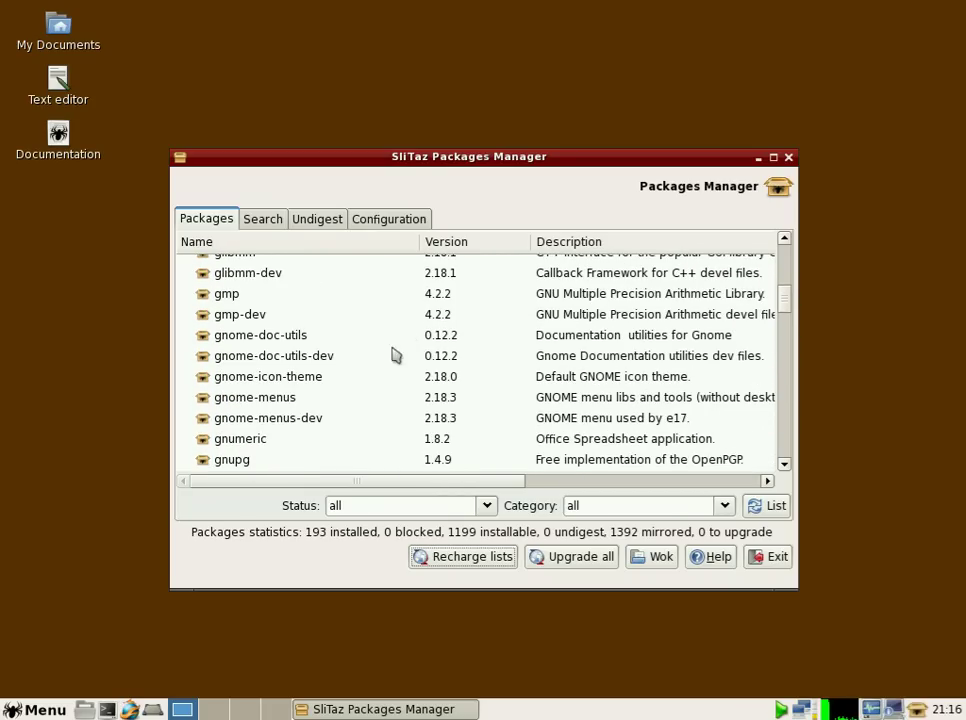
Install gnumeric 1.8.2 with its goffice dependency using Get-install from its package details.
left_click(270, 446)
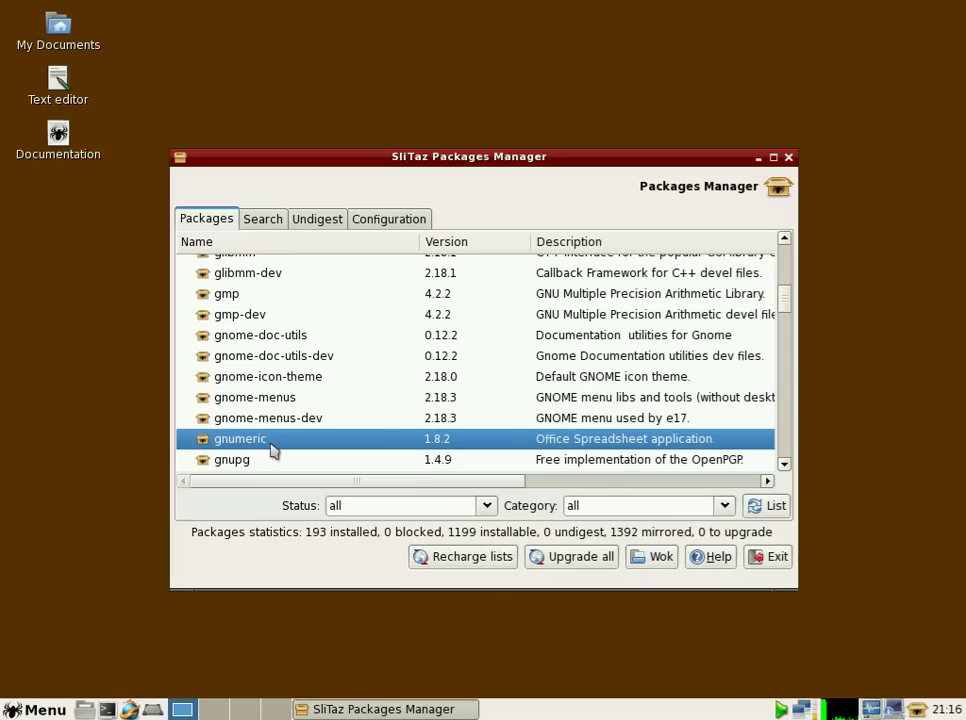
double_click(272, 450)
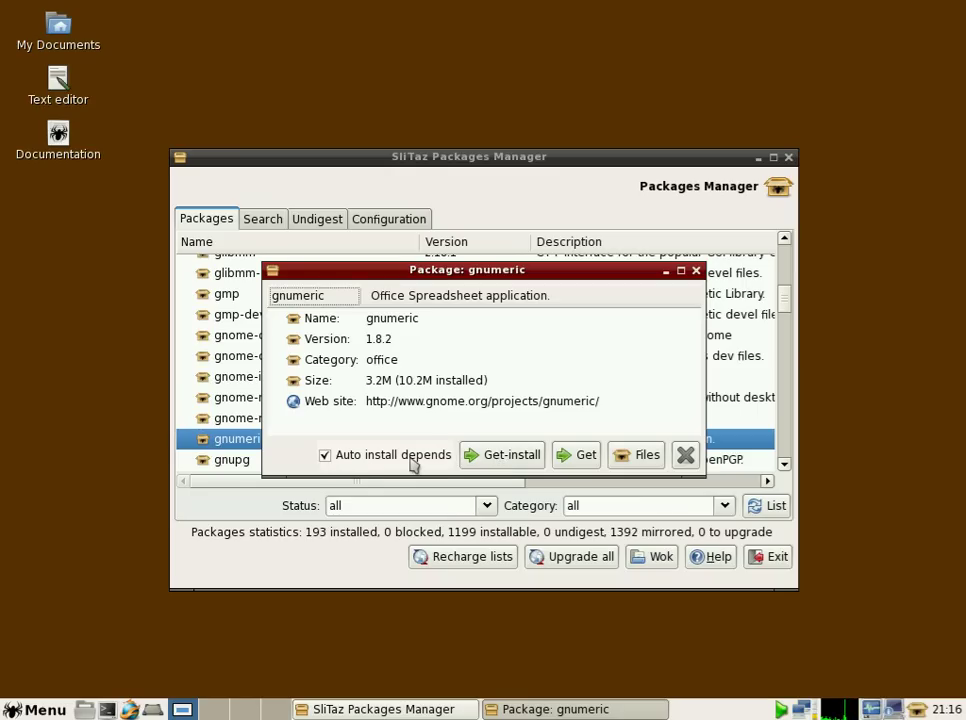
left_click(495, 456)
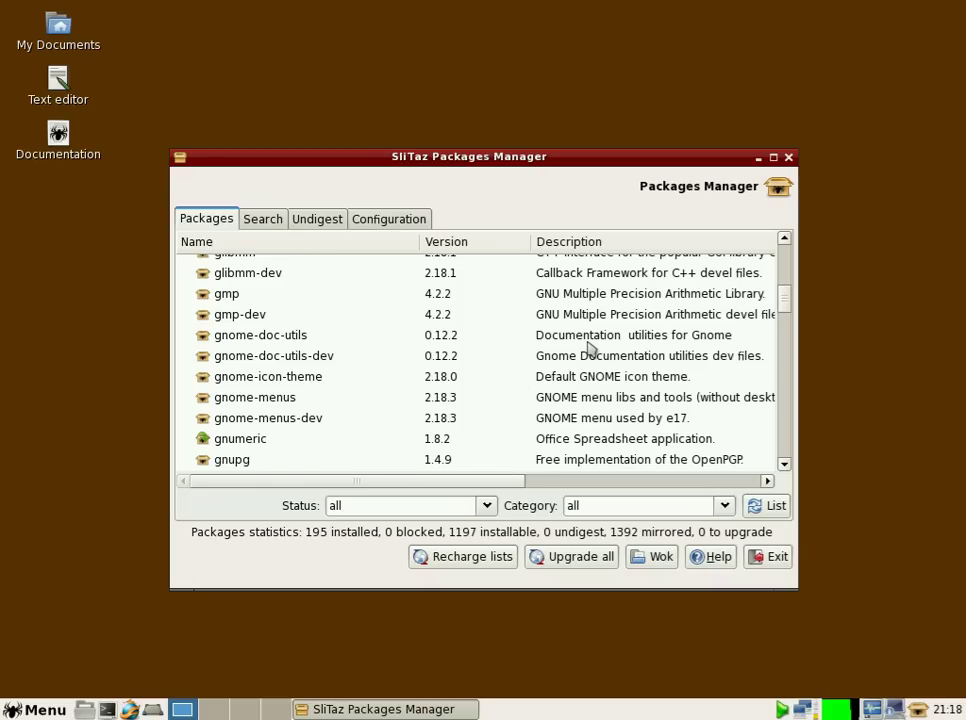
Exit the Packages Manager and launch Gnumeric Spreadsheet from Menu > Office.
left_click(778, 564)
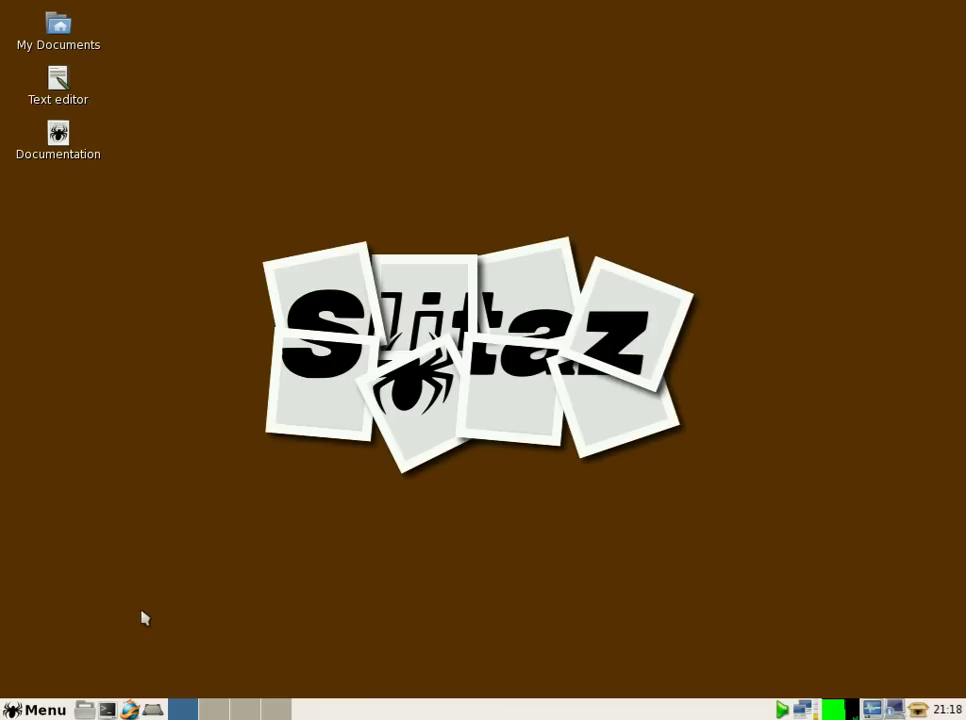
left_click(46, 710)
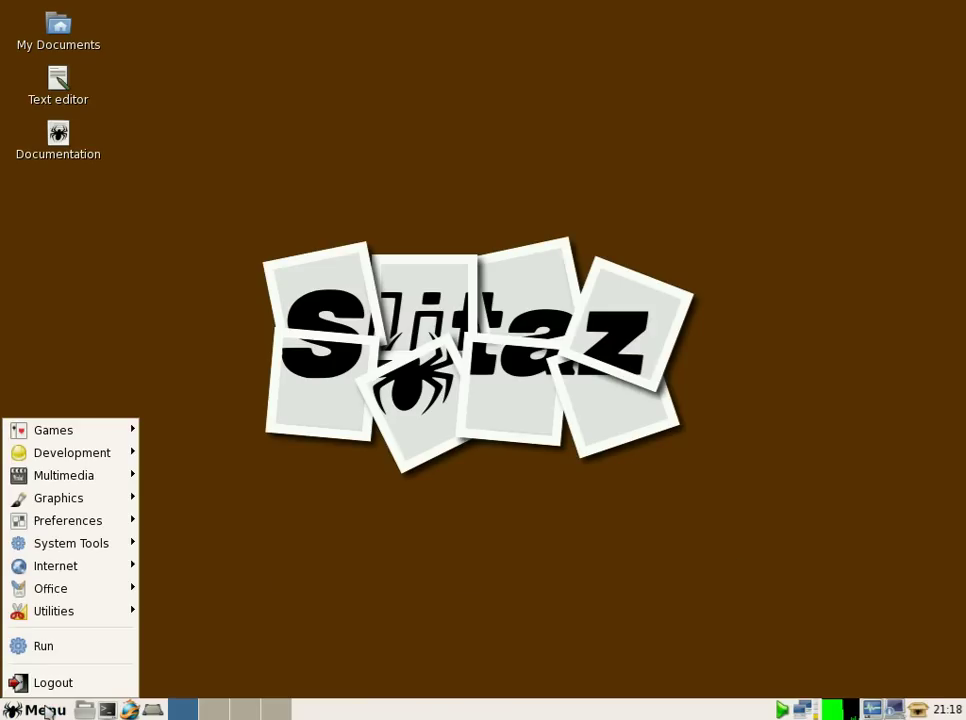
mouse_move(79, 505)
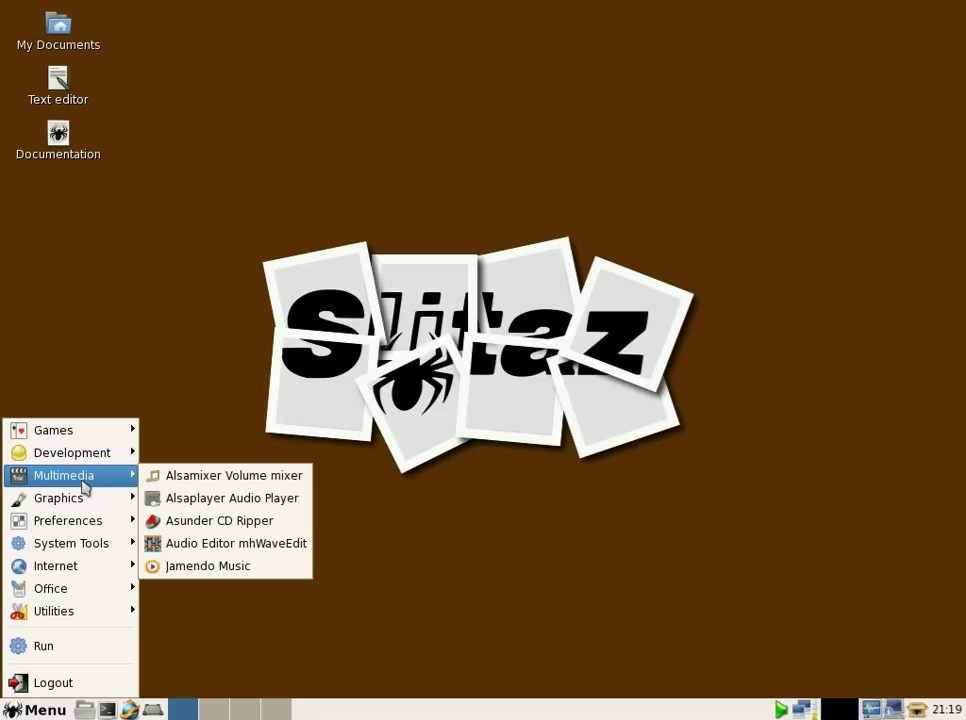
mouse_move(69, 587)
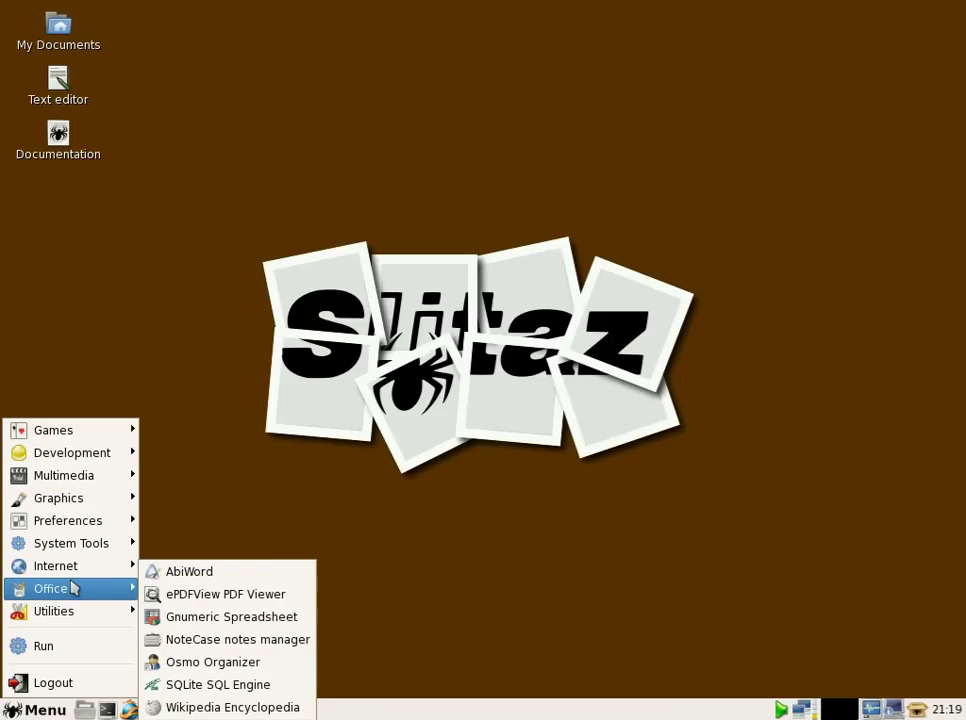
left_click(192, 620)
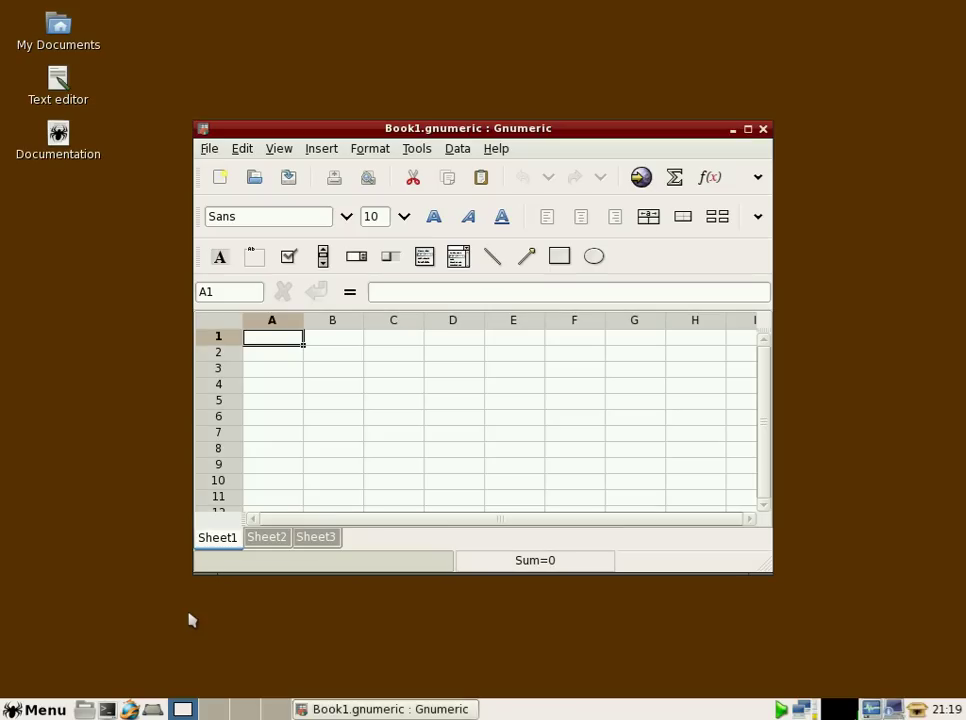
Maximize the Gnumeric window and choose File > Save As for the Book1 workbook.
left_click(747, 130)
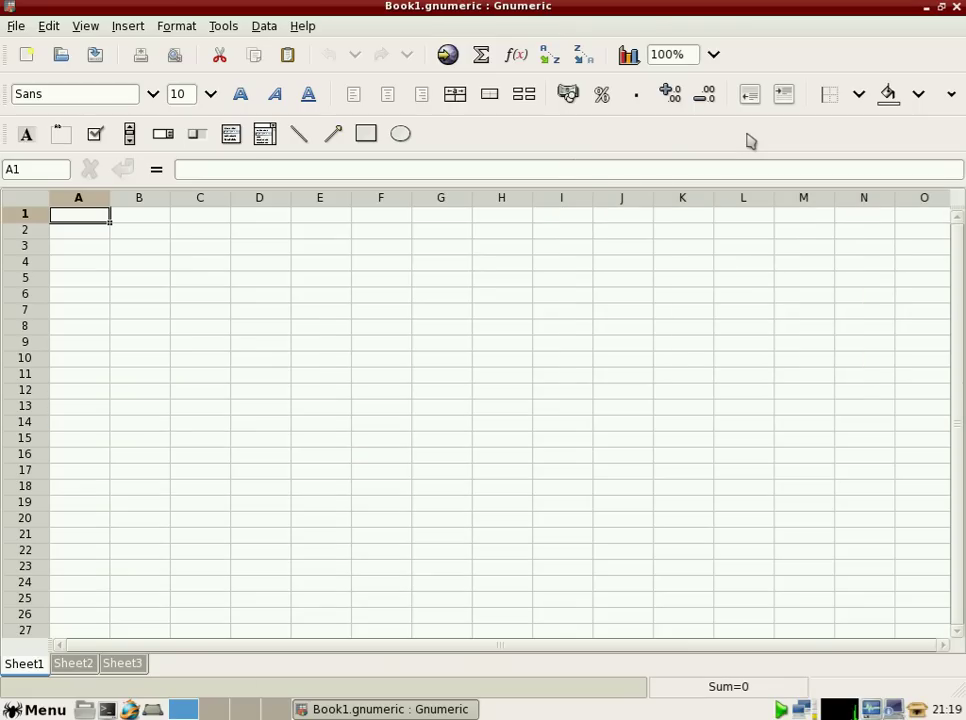
left_click(16, 26)
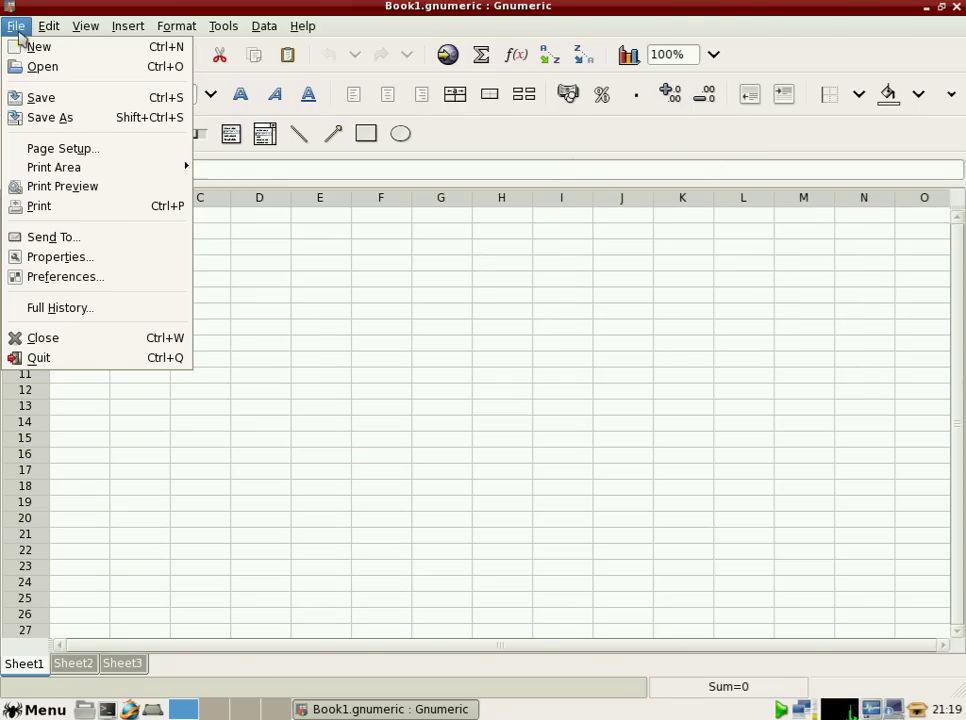
left_click(51, 120)
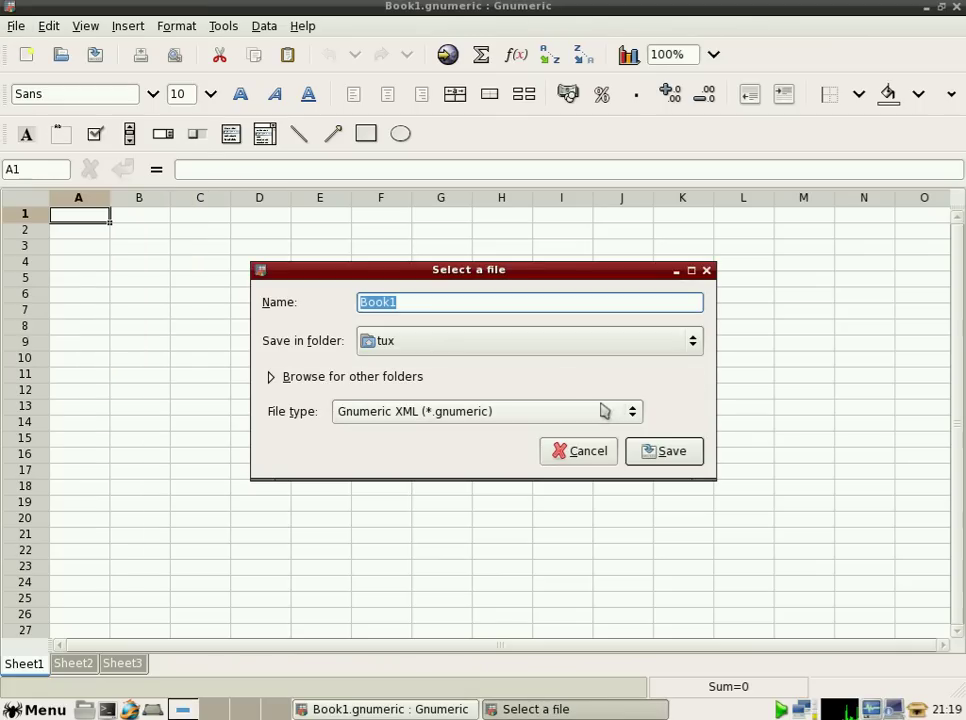
Leave the file type unchanged, cancel the save, and close Gnumeric without saving.
left_click(634, 421)
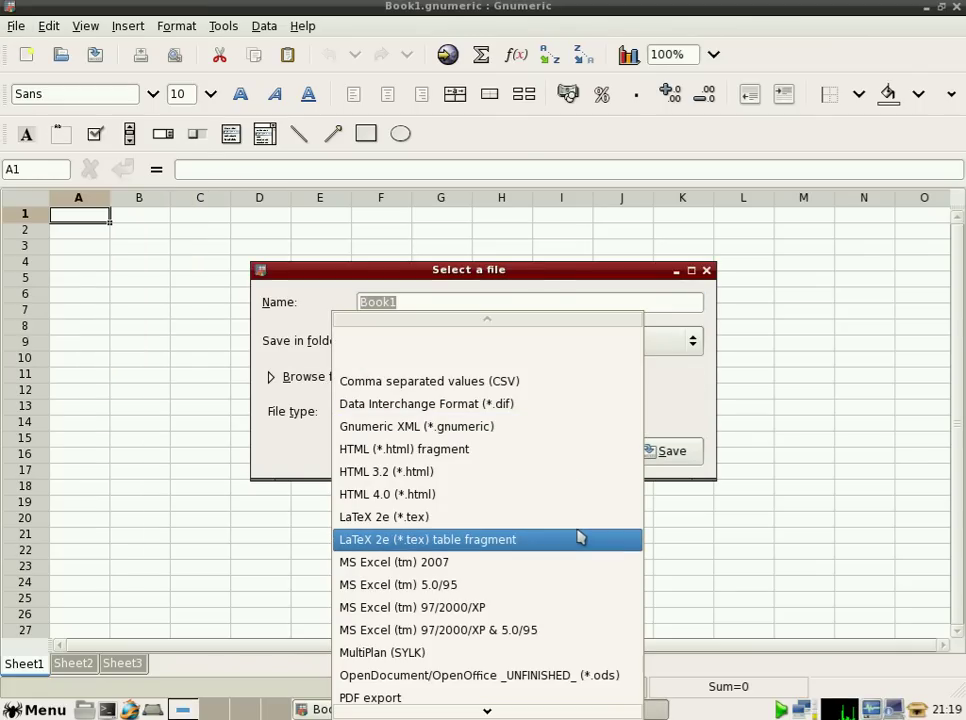
left_click(690, 514)
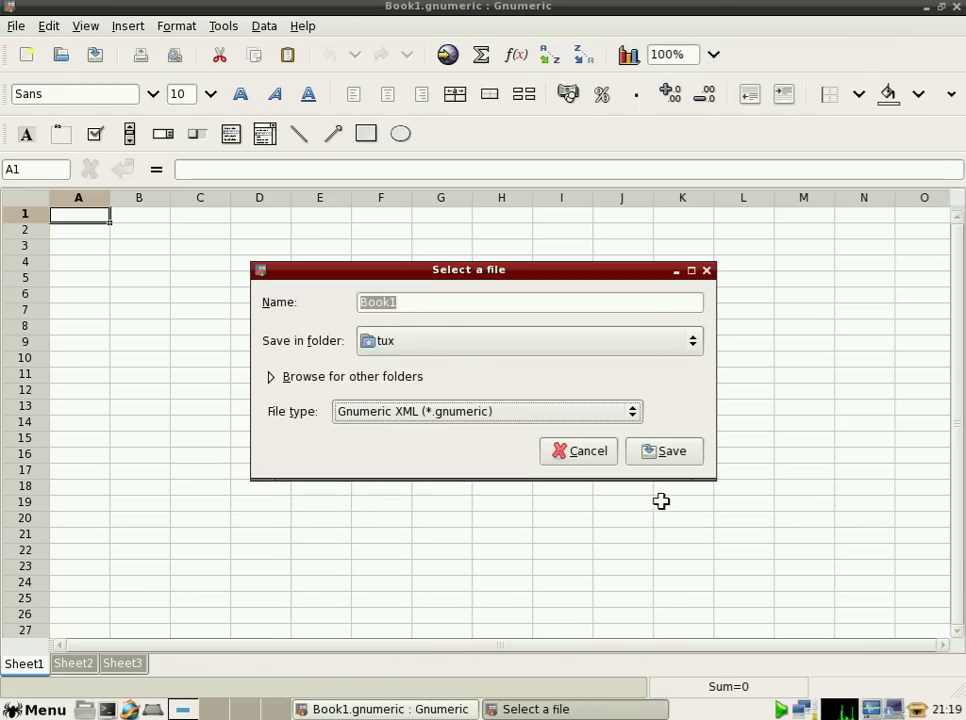
left_click(586, 459)
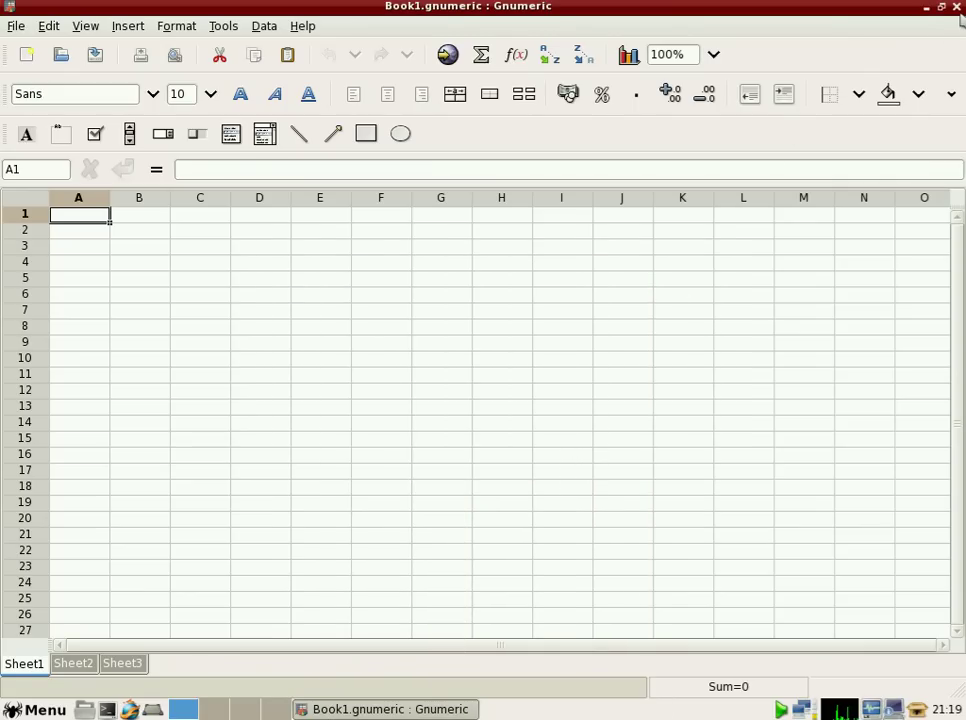
left_click(957, 7)
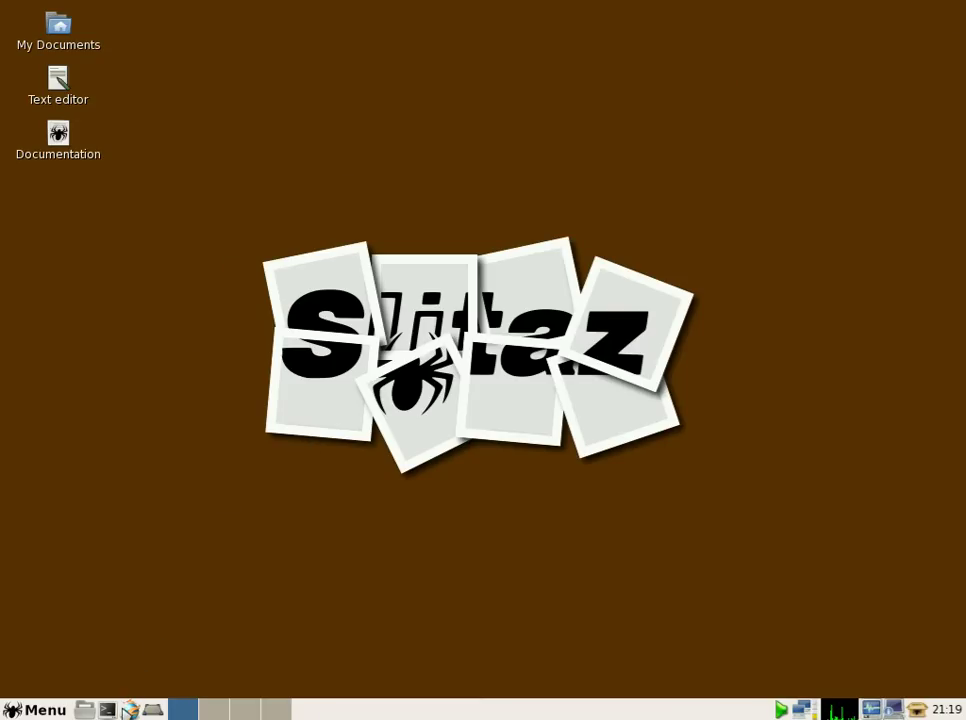
Open Firefox on the SliTaz Web Homepage and look through the Web applications and SliTaz bookmark folders.
left_click(130, 709)
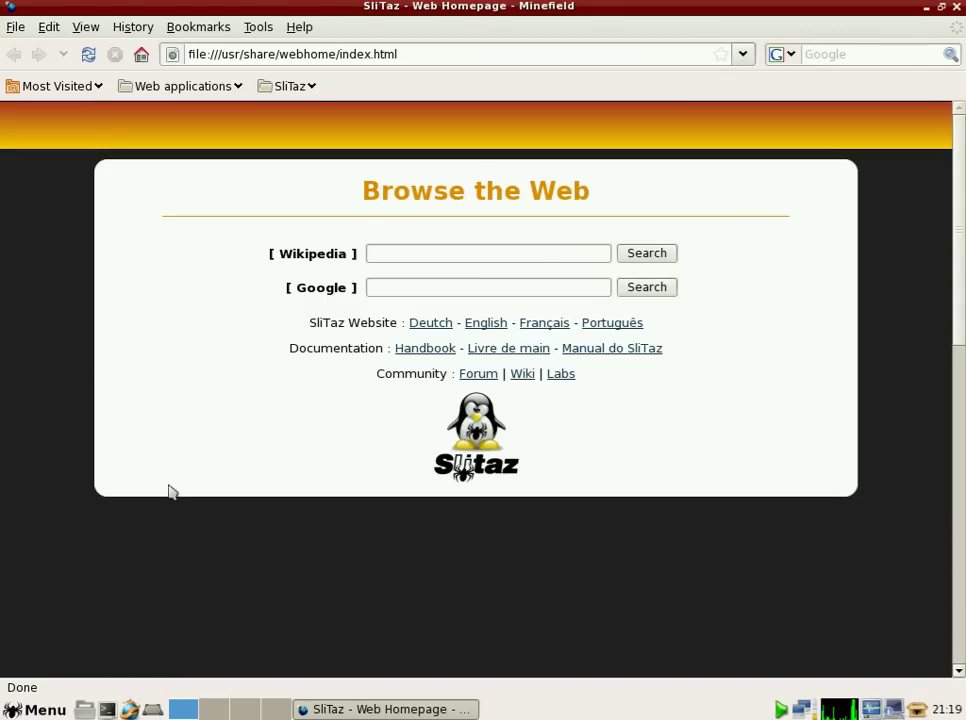
left_click(222, 92)
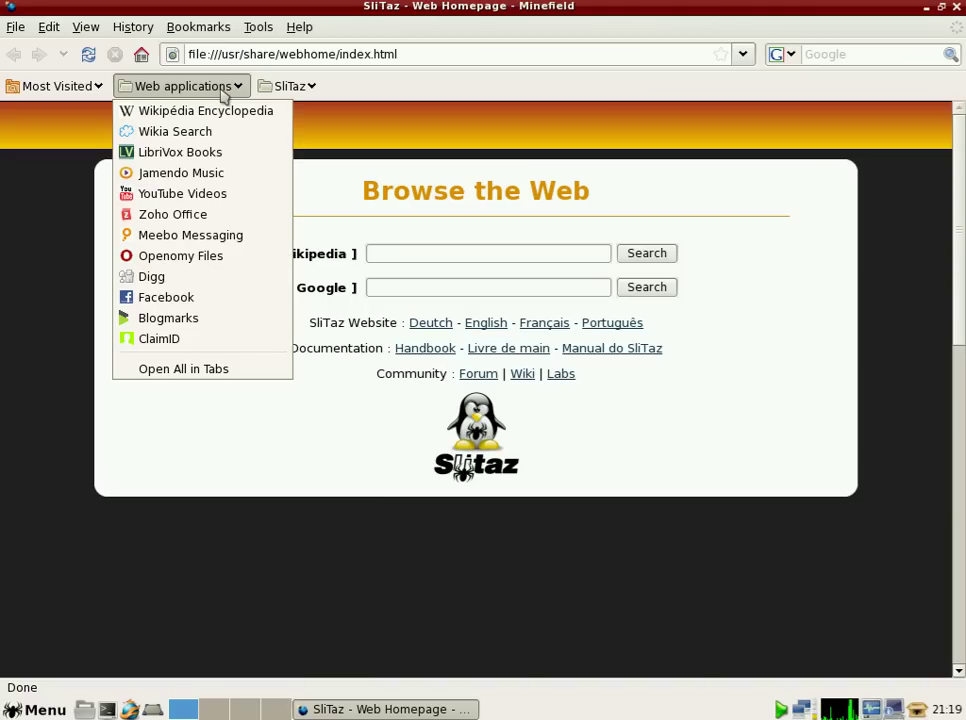
left_click(387, 100)
left_click(319, 88)
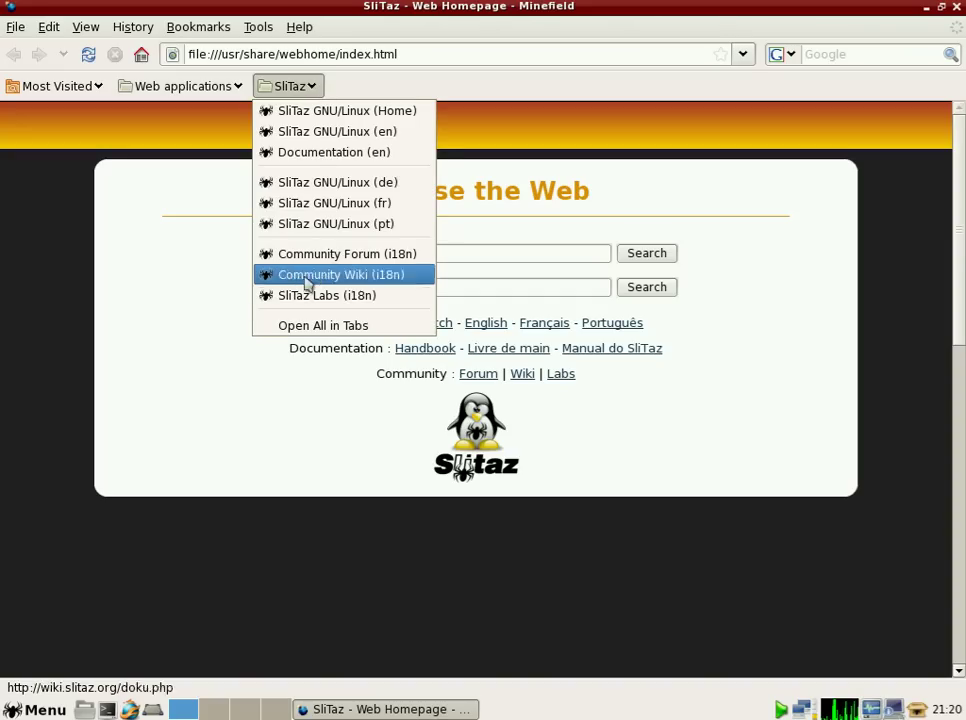
left_click(474, 91)
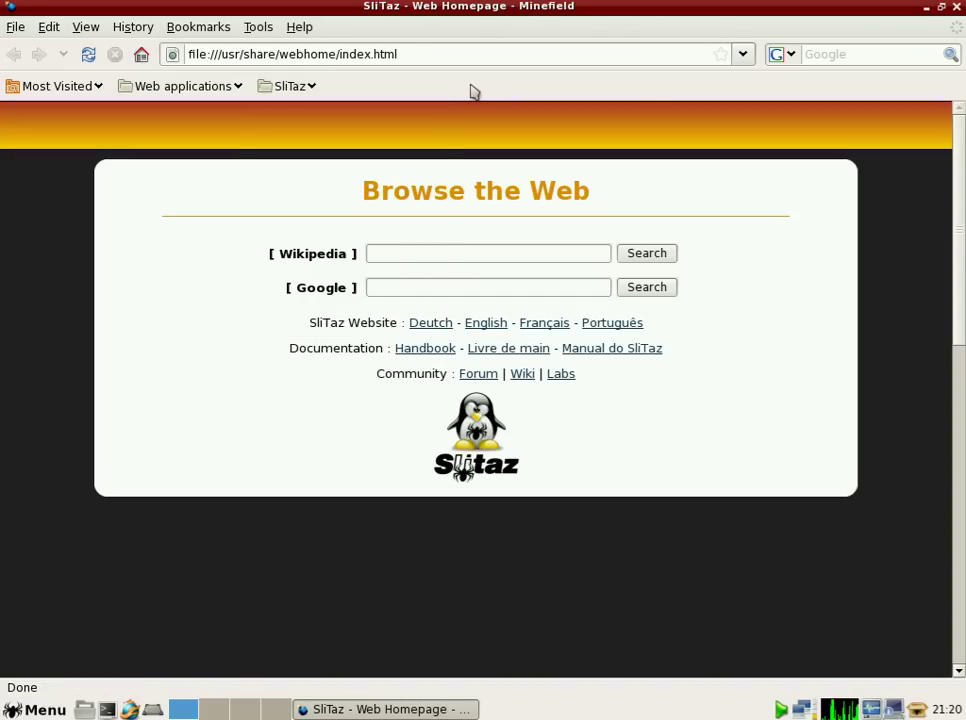
Search Google for 'google', scroll through the results, then close the browser.
left_click(824, 55)
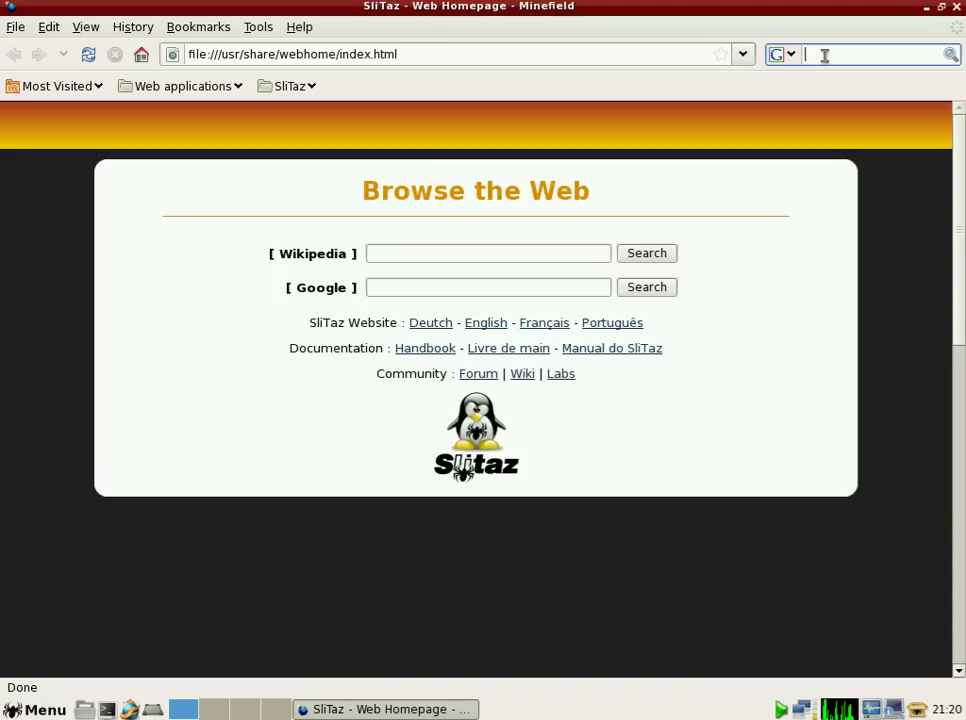
type("googl")
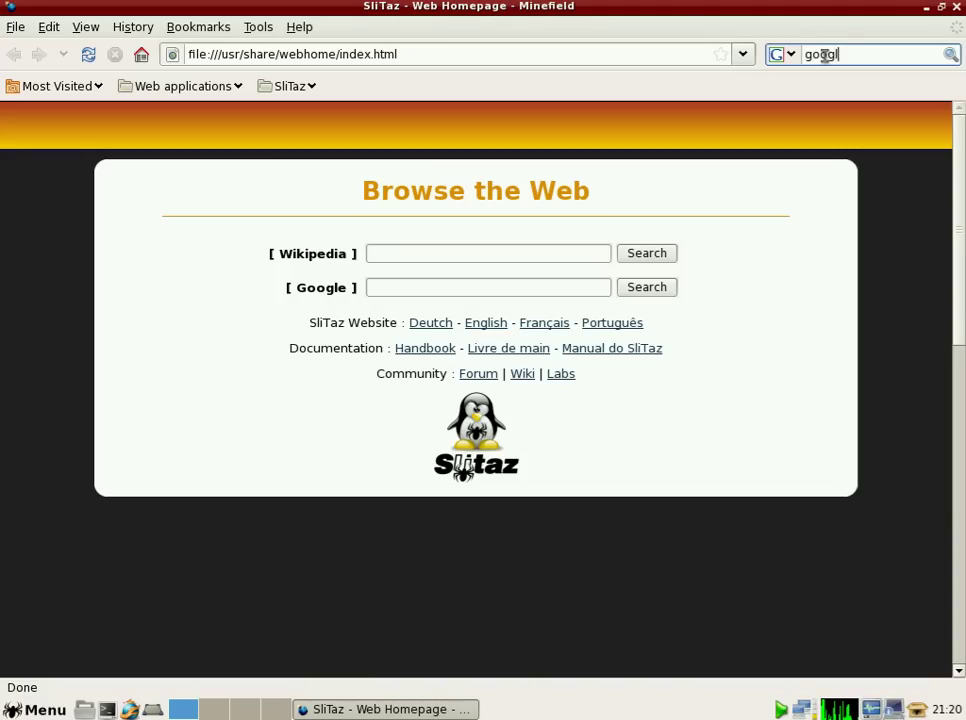
type("e")
key("Return")
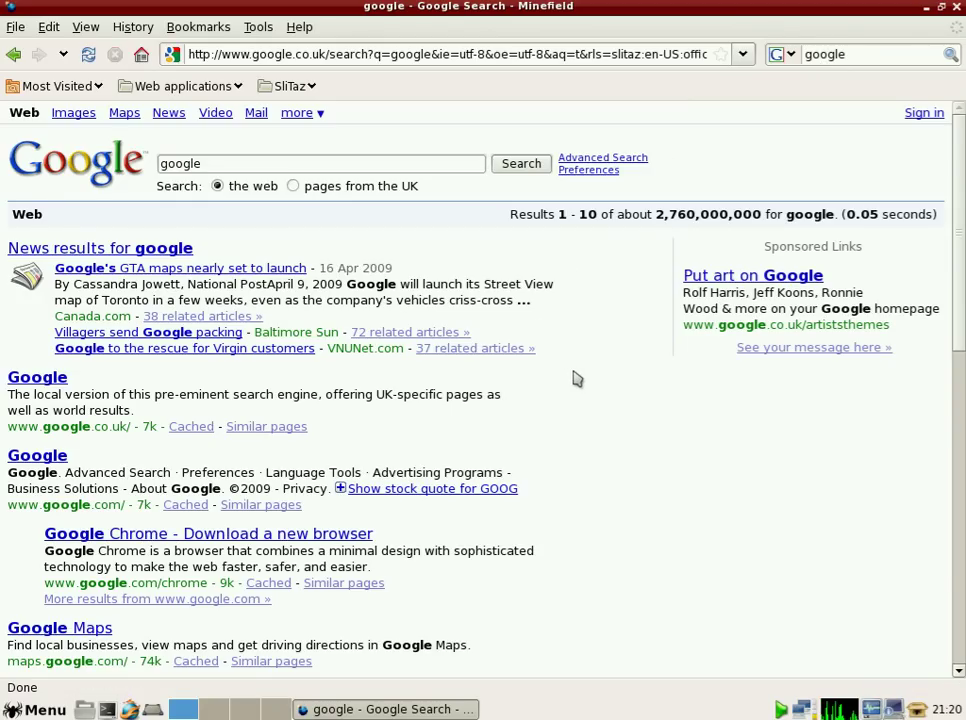
scroll(576, 378, "down", 3)
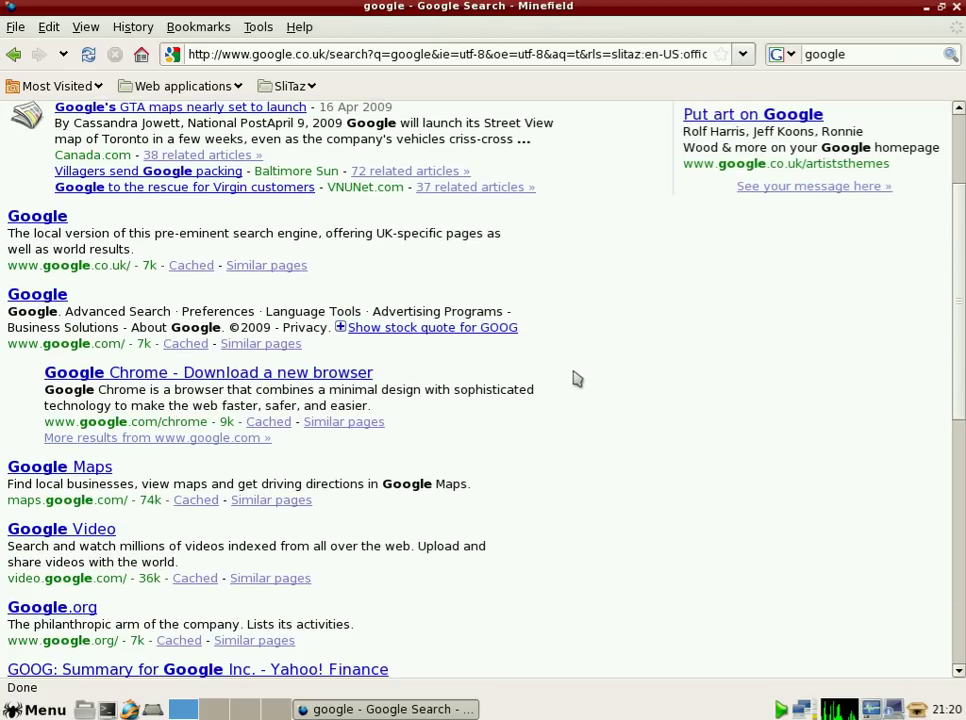
scroll(576, 378, "up", 3)
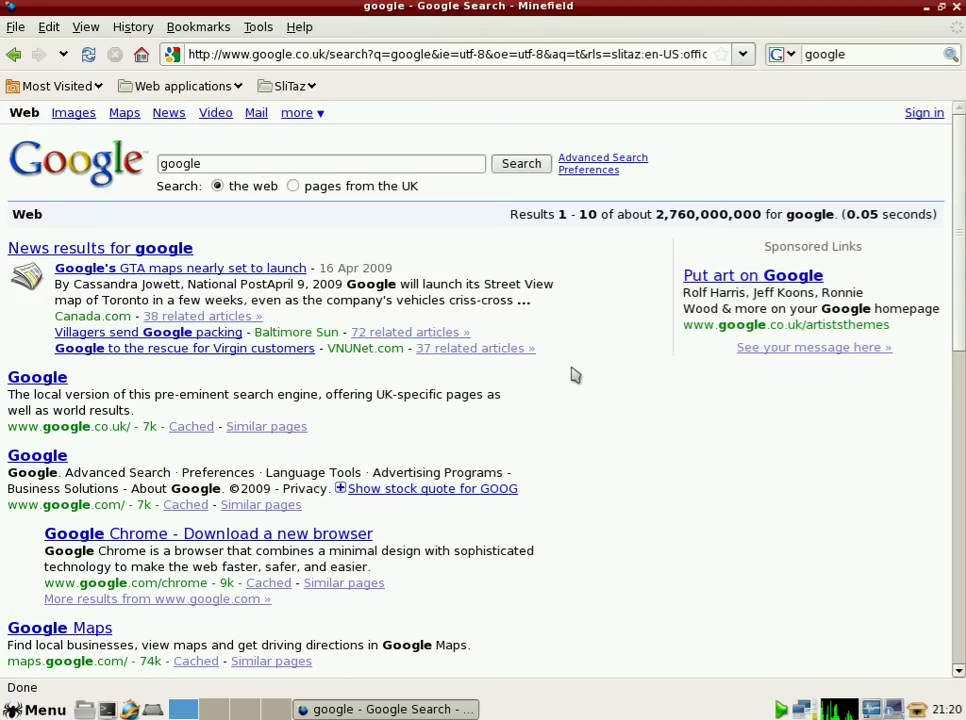
left_click(955, 8)
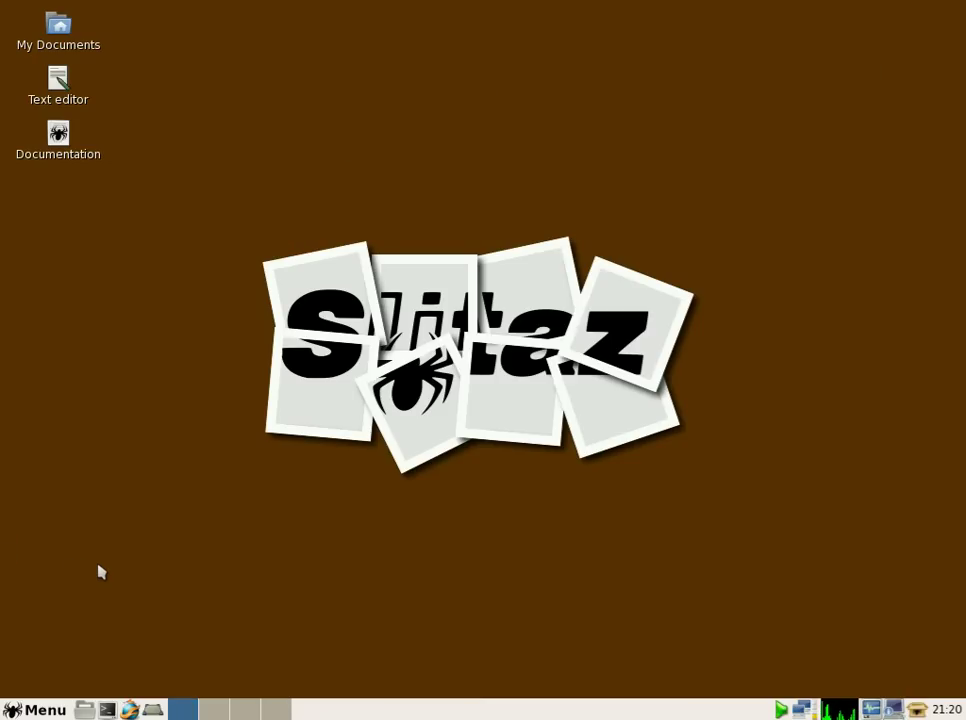
right_click(101, 374)
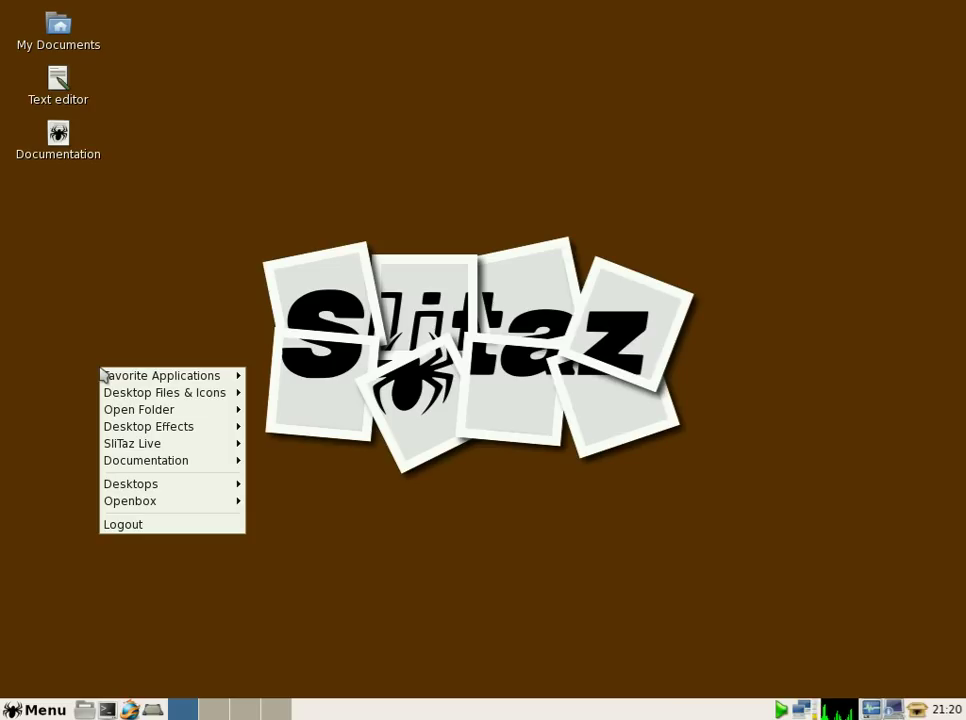
mouse_move(112, 379)
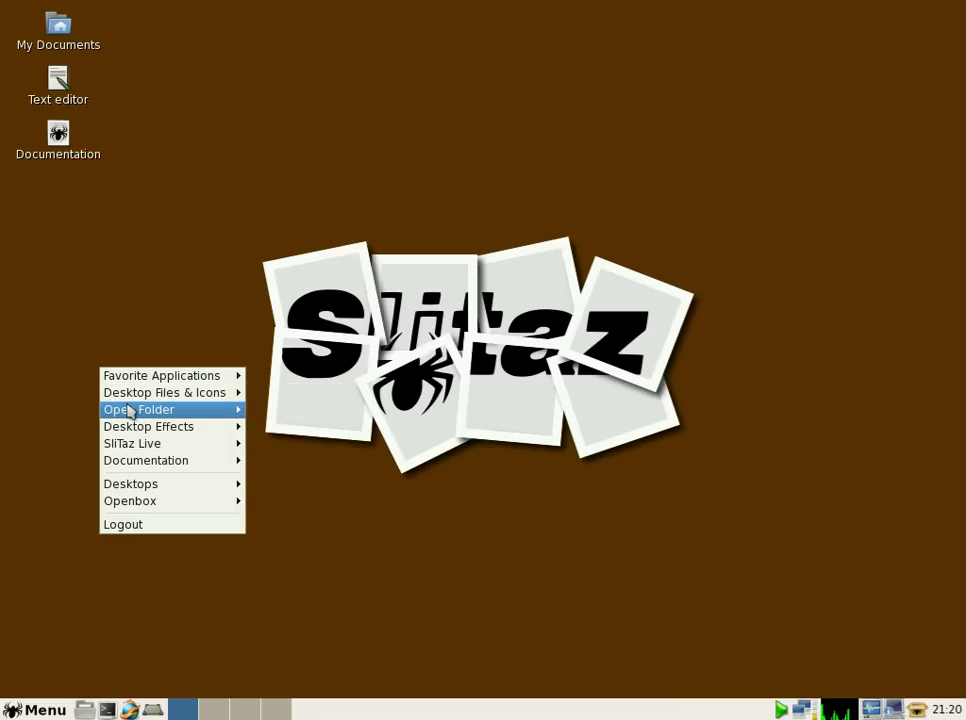
mouse_move(136, 428)
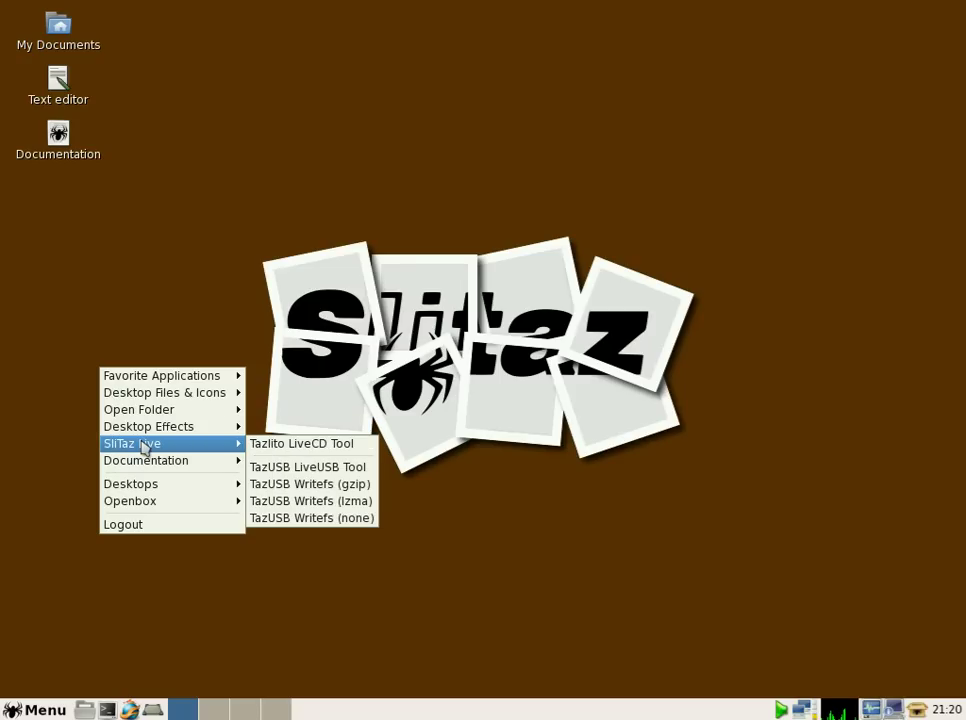
mouse_move(149, 469)
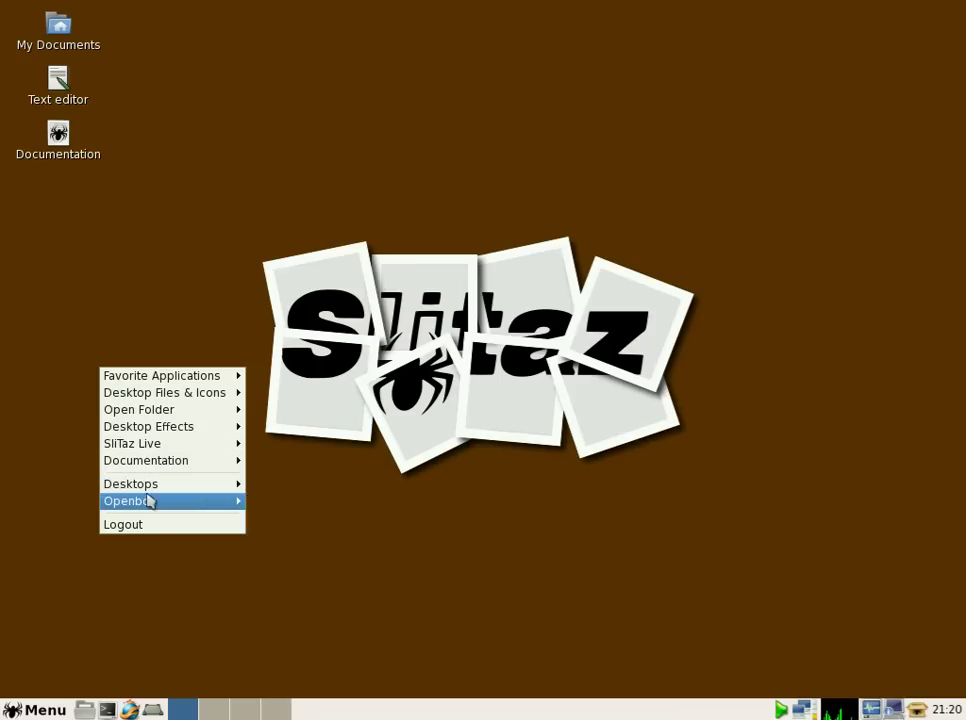
left_click(450, 547)
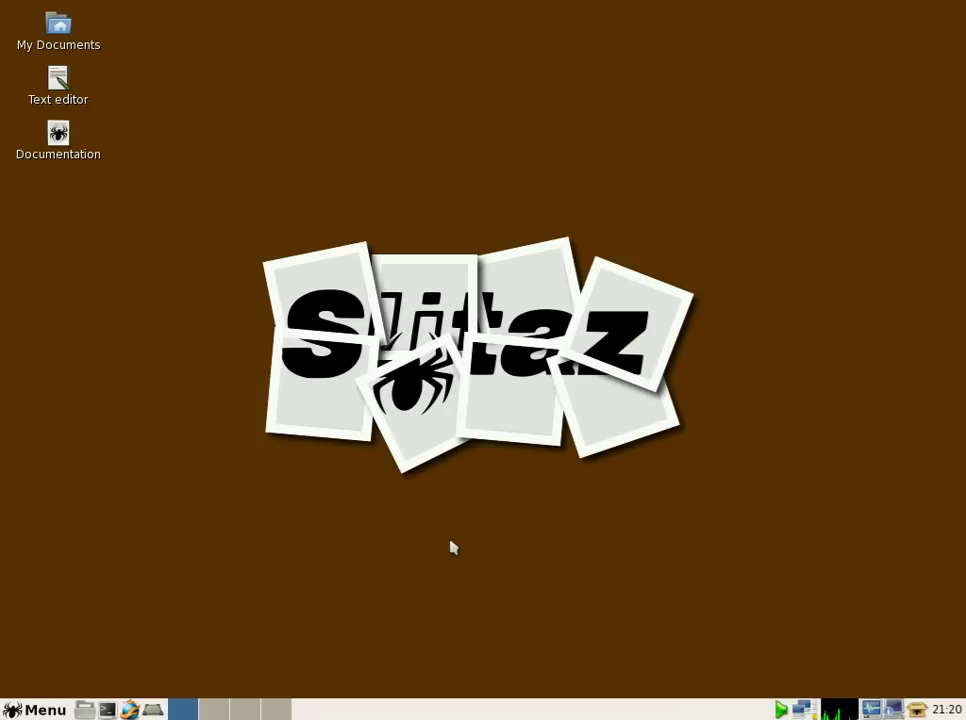
Open Task Manager showing 41 MB of 375 MB memory used, then open the applications menu.
left_click(872, 710)
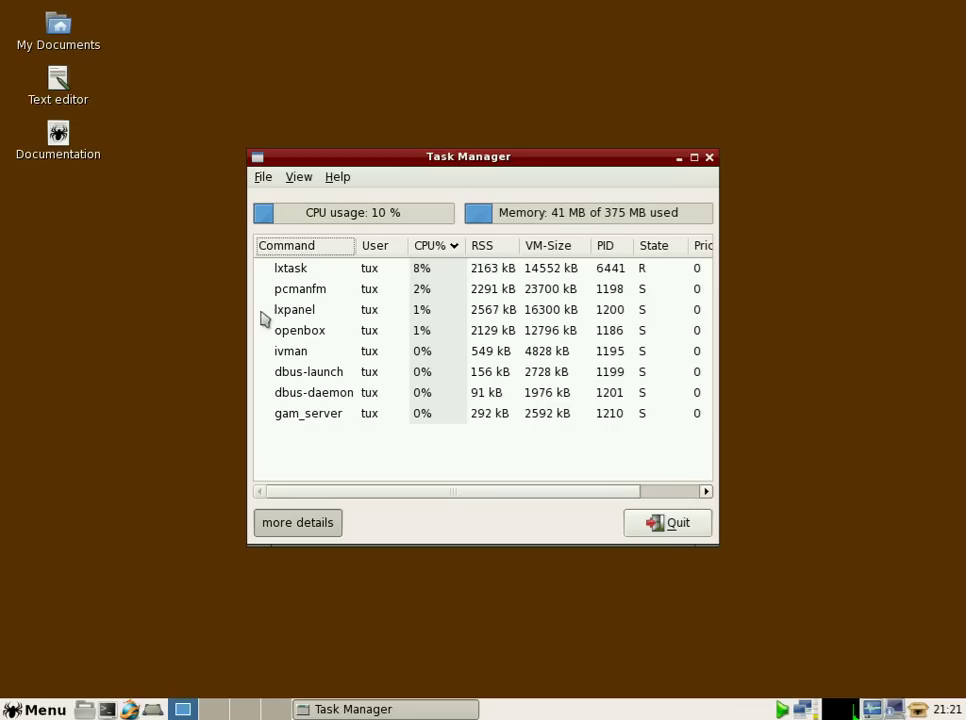
left_click(44, 709)
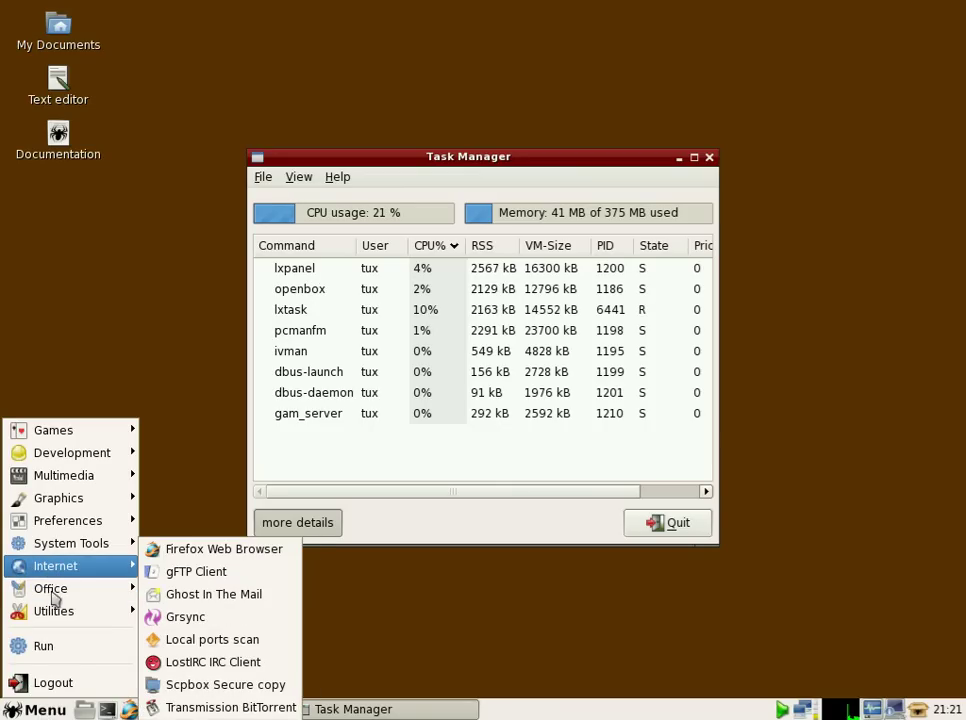
Launch AbiWord with blank Untitled1 and Gnumeric with empty Book1 from the Office menu.
mouse_move(55, 595)
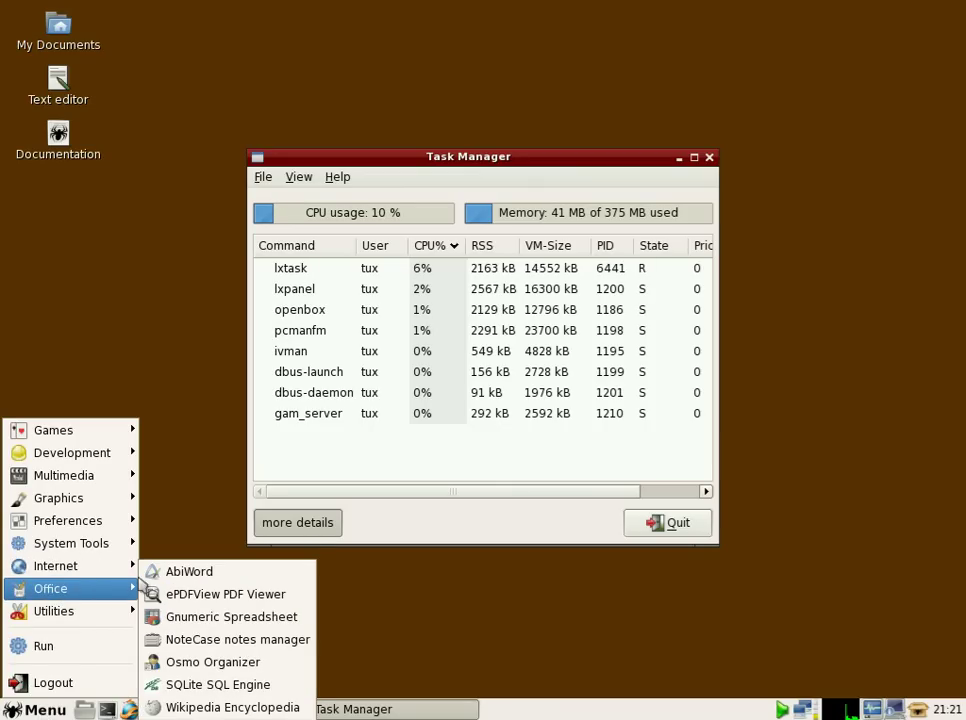
left_click(168, 579)
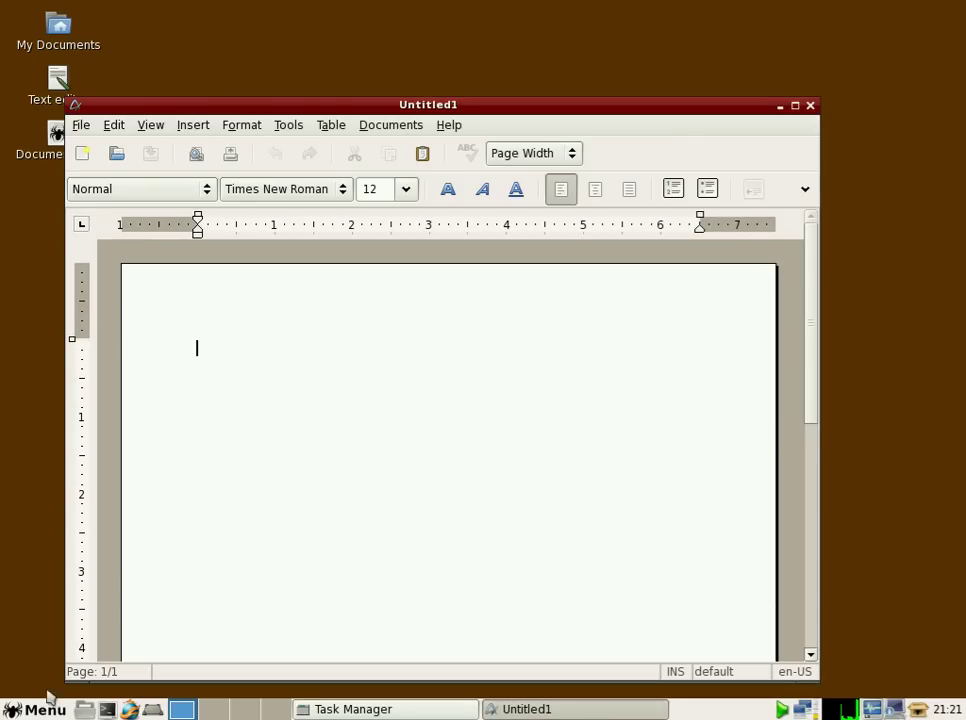
left_click(44, 709)
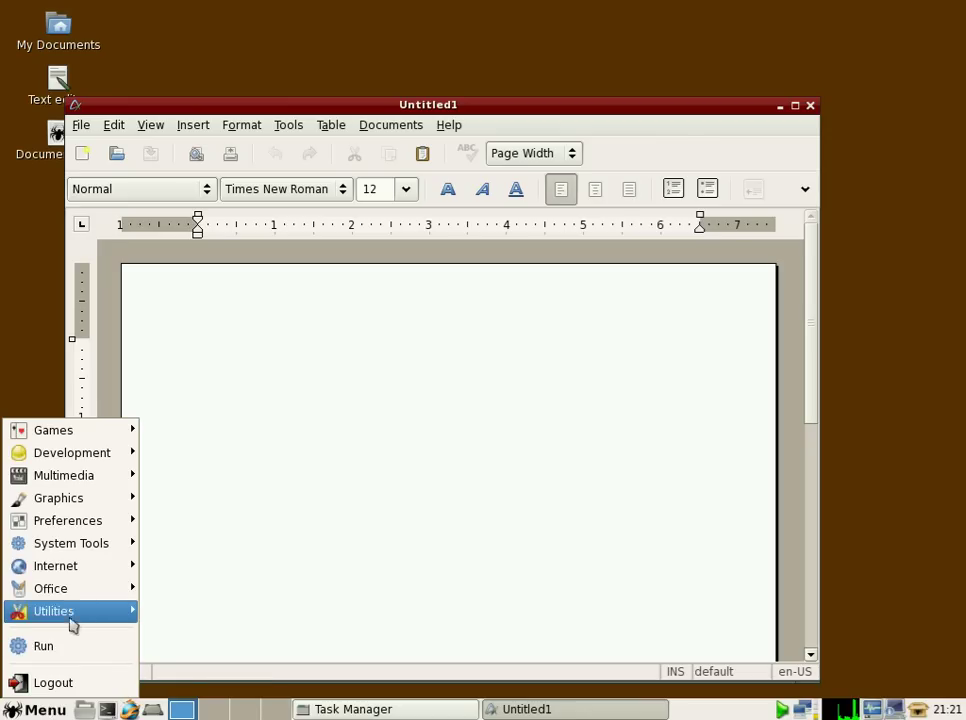
mouse_move(75, 595)
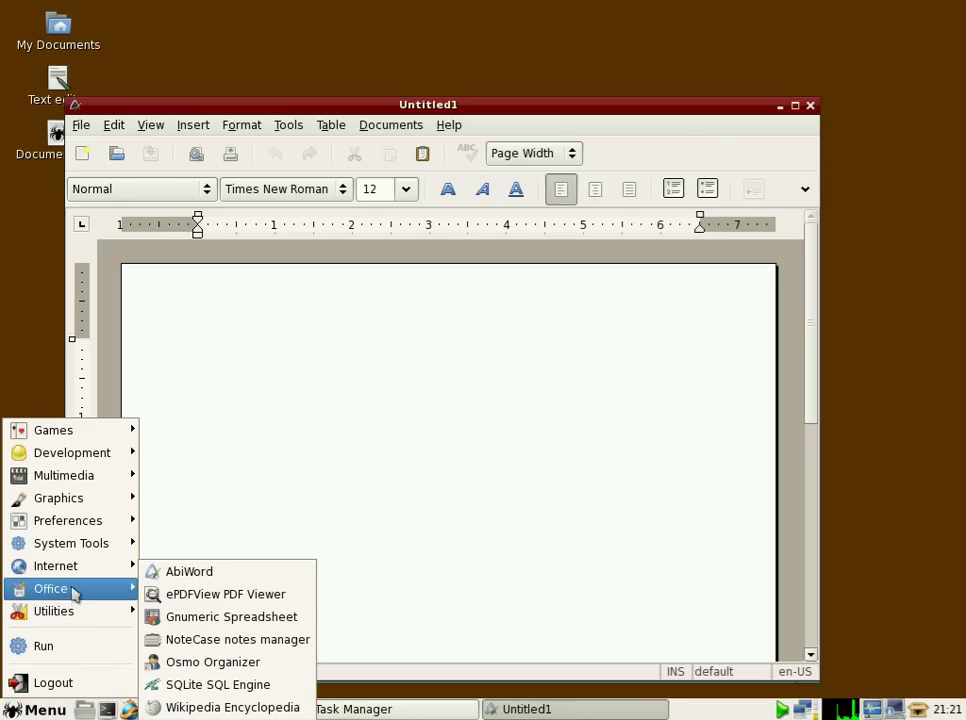
left_click(203, 618)
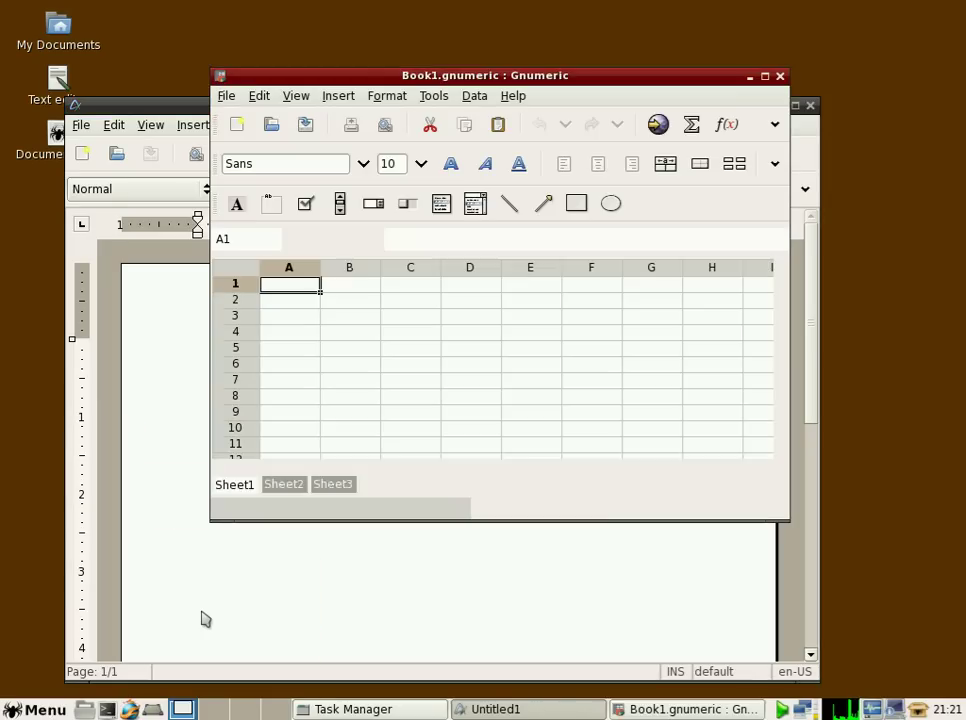
Check Task Manager's 59 MB memory reading, then quit it and close Gnumeric and AbiWord.
left_click(353, 709)
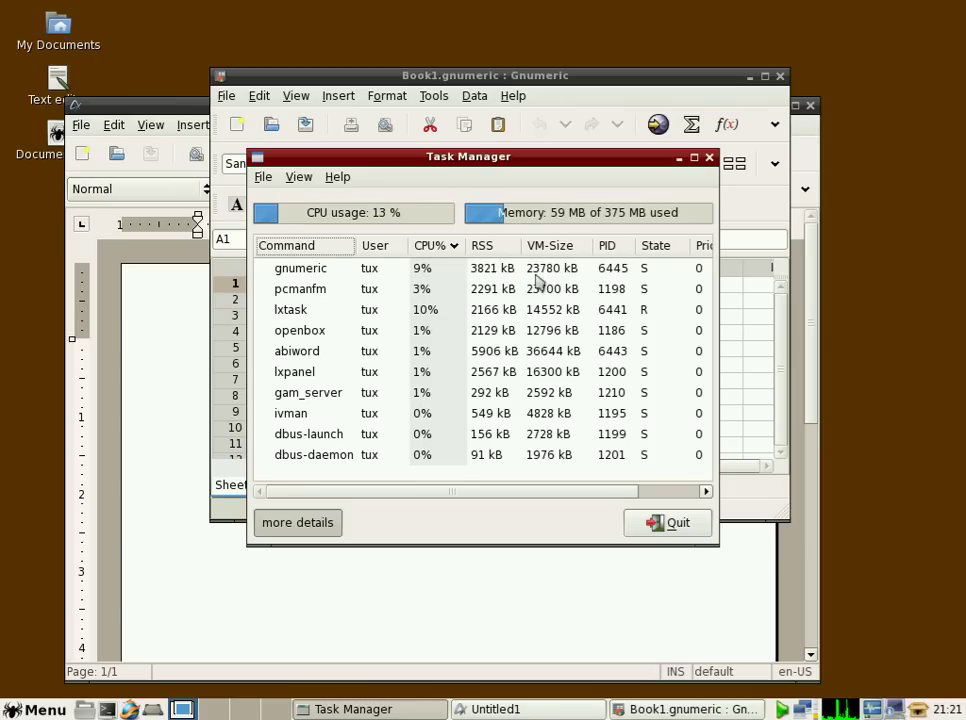
left_click(651, 530)
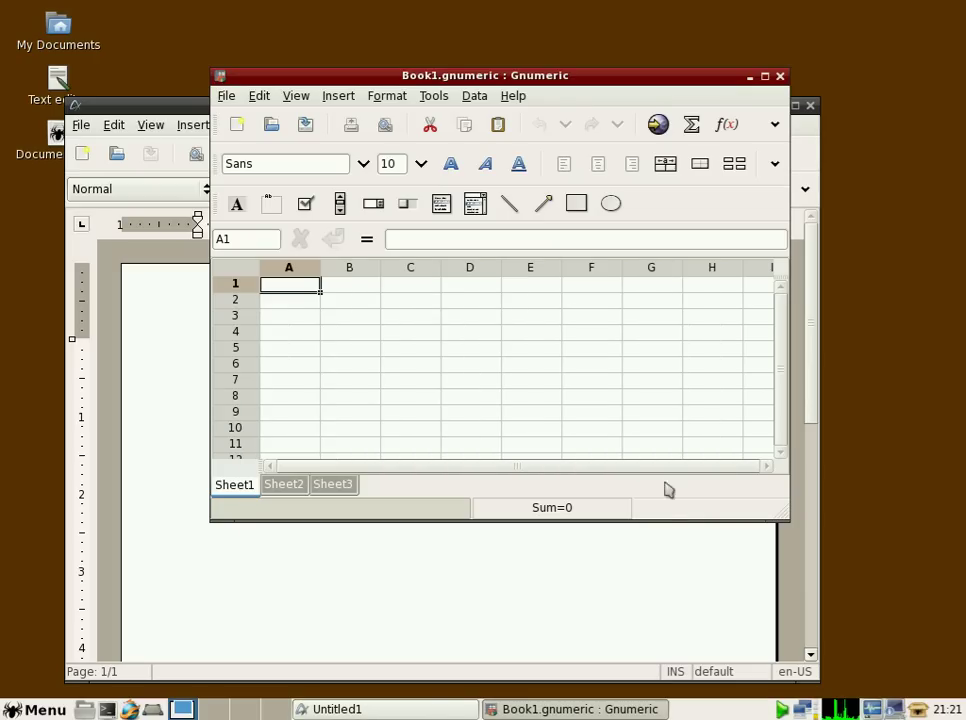
left_click(780, 76)
left_click(811, 105)
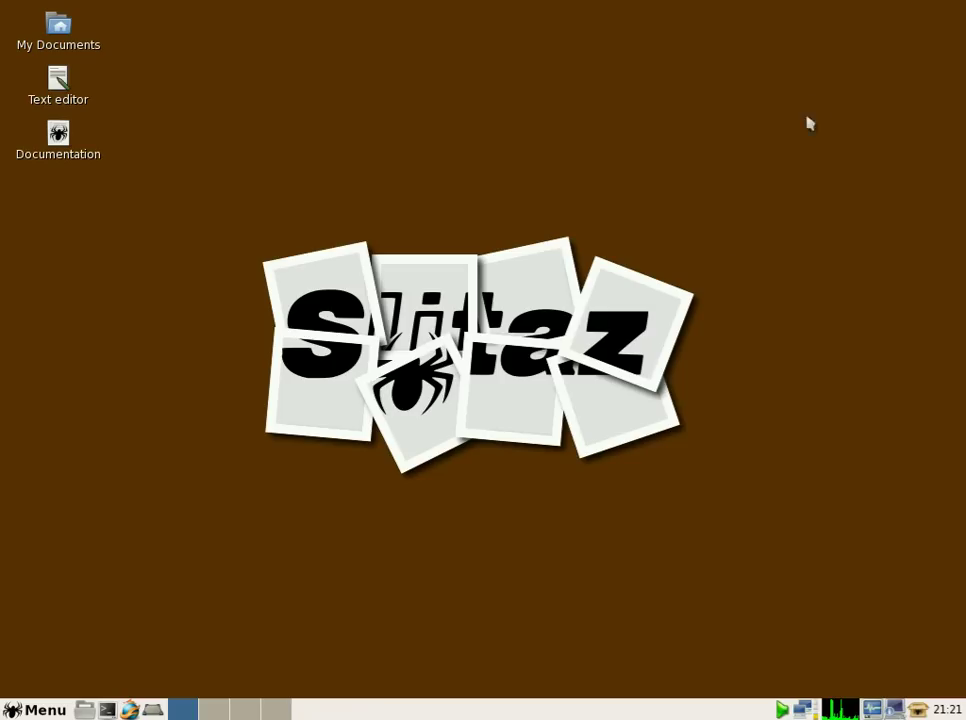